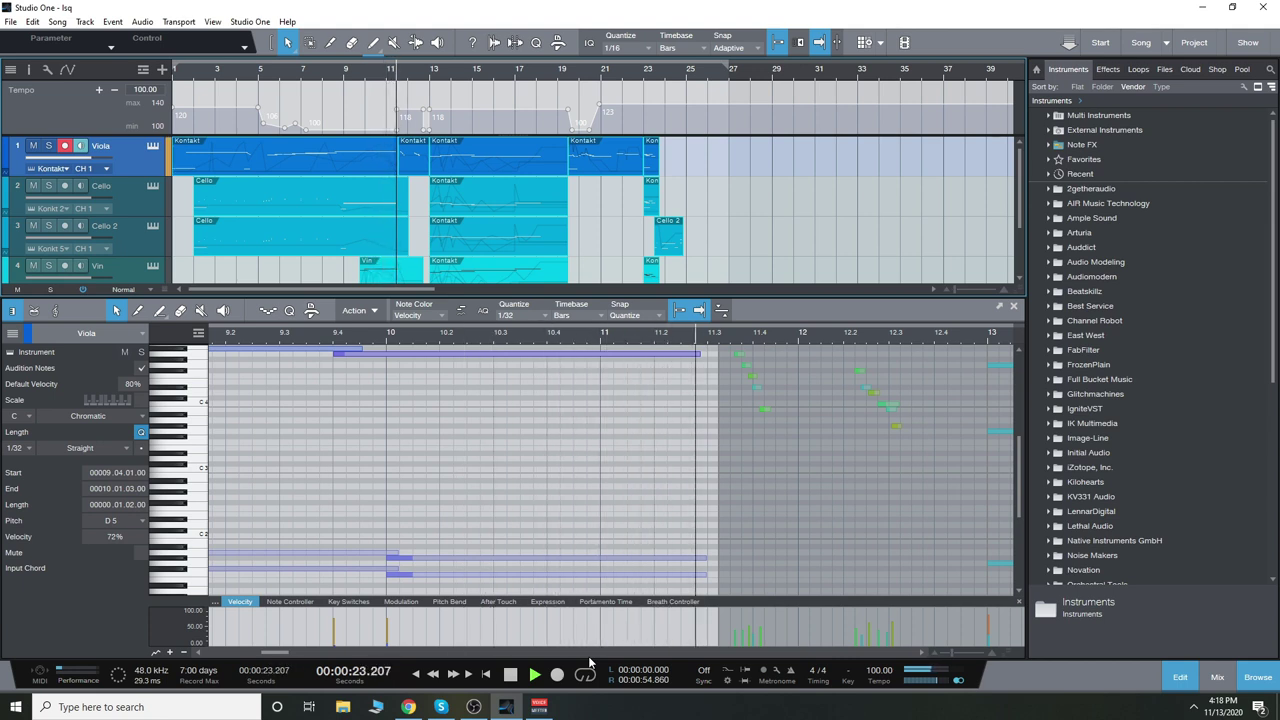
- Activate the Viola part and zoom the piano roll out to see more bars
click(789, 580)
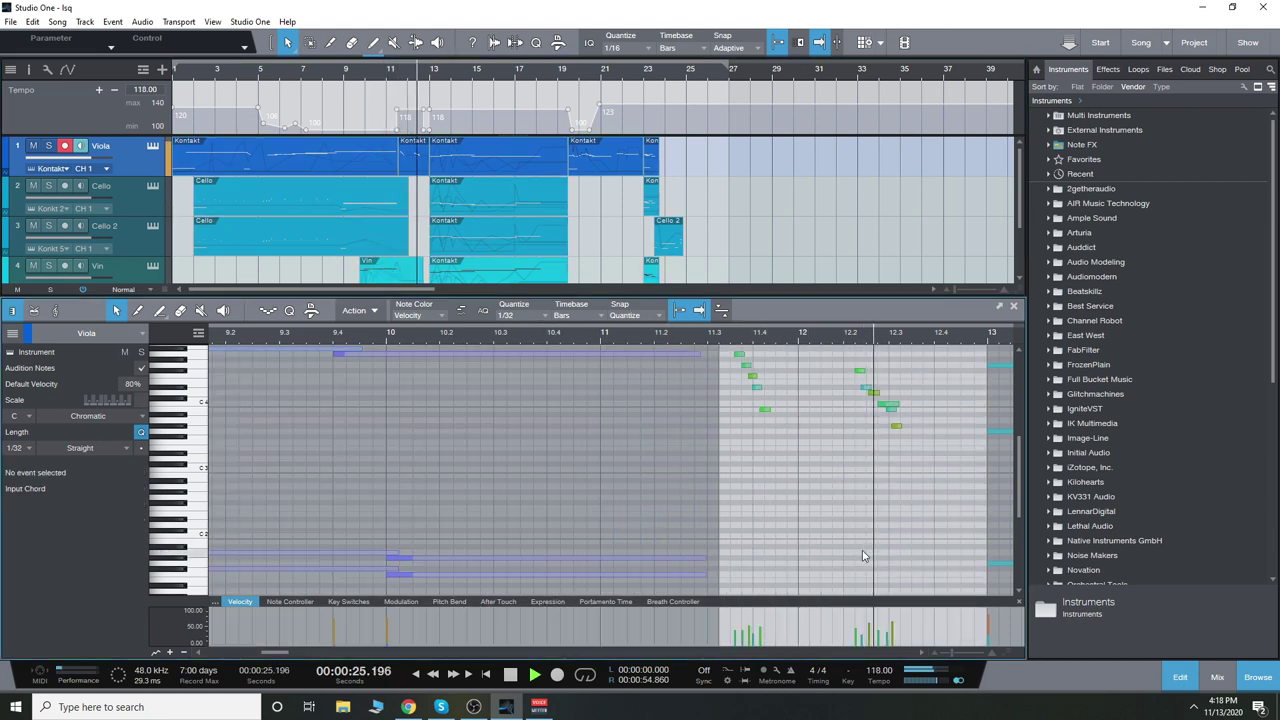
drag(269, 648, 279, 648)
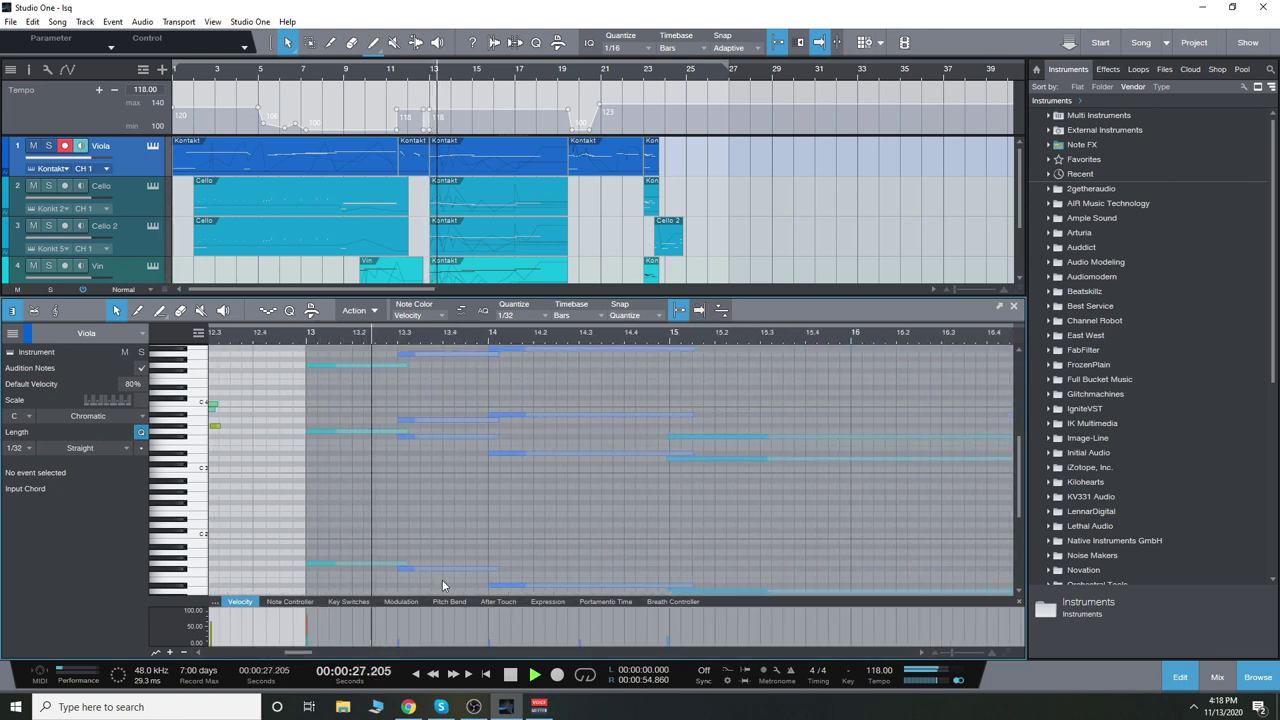
key(w)
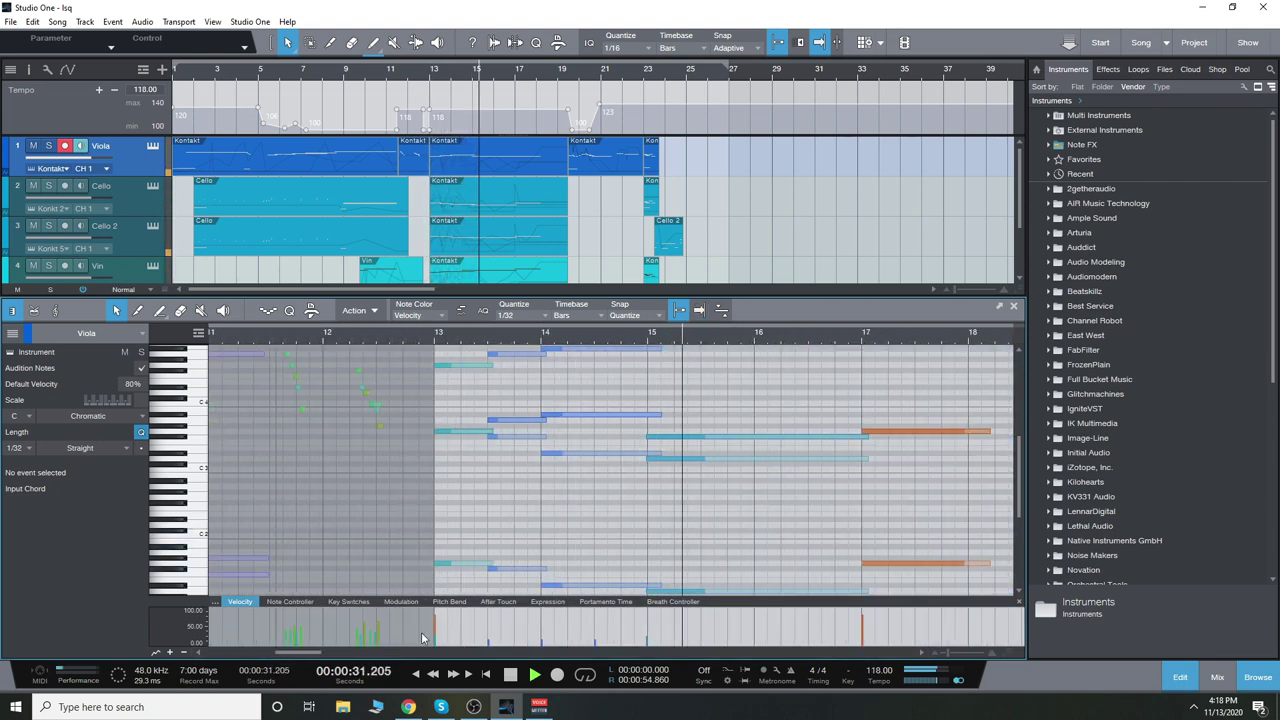
drag(306, 655, 342, 652)
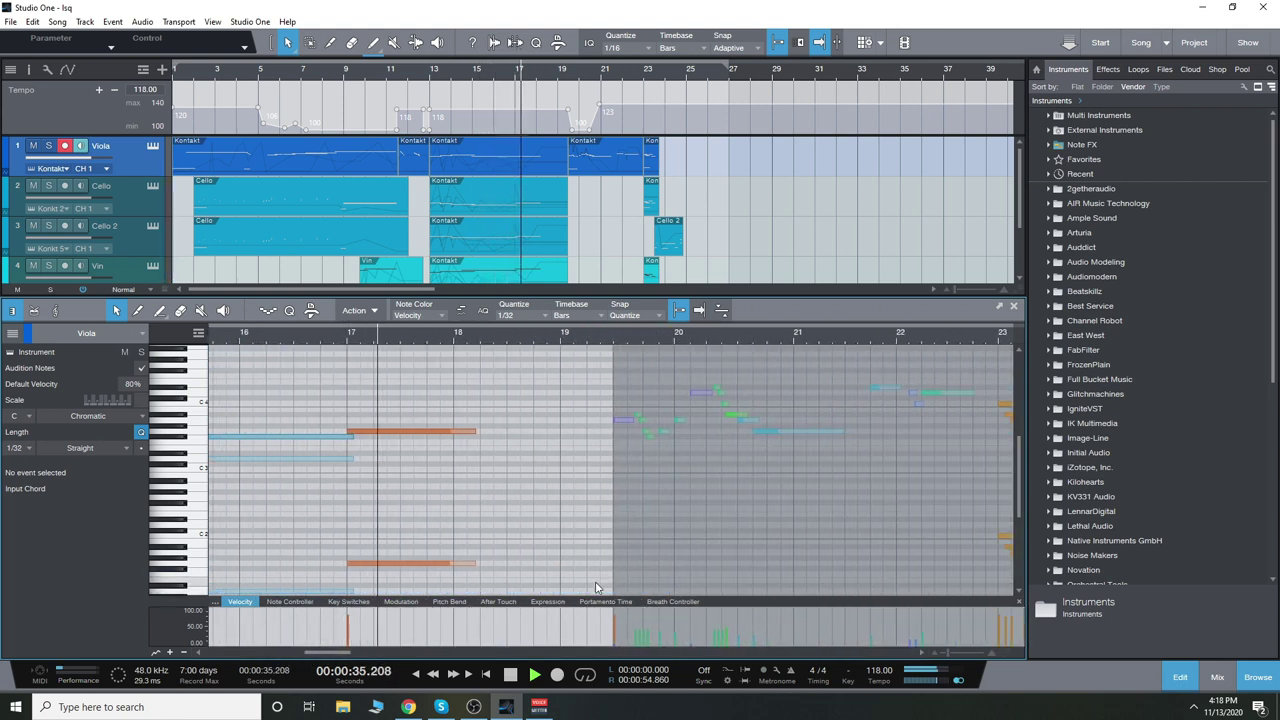
- Show the Expression curve, step to the next Viola part, then switch to Cello 2
click(543, 603)
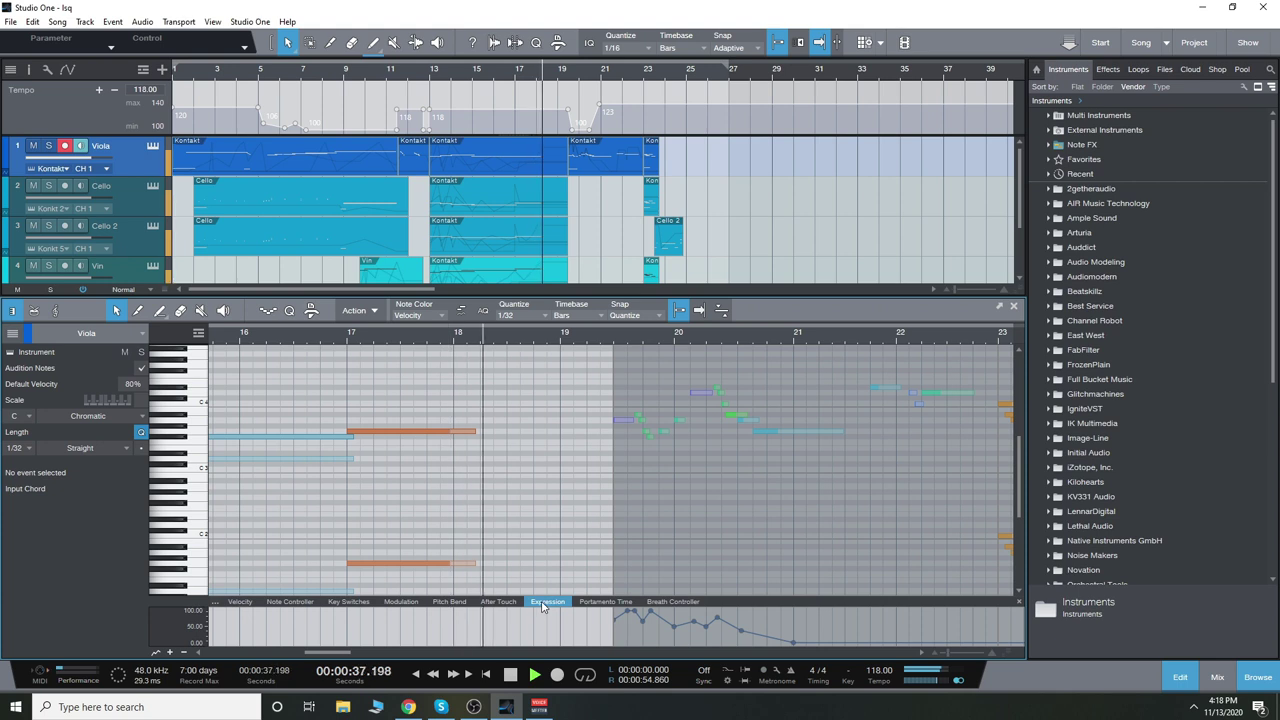
click(736, 533)
drag(346, 649, 366, 650)
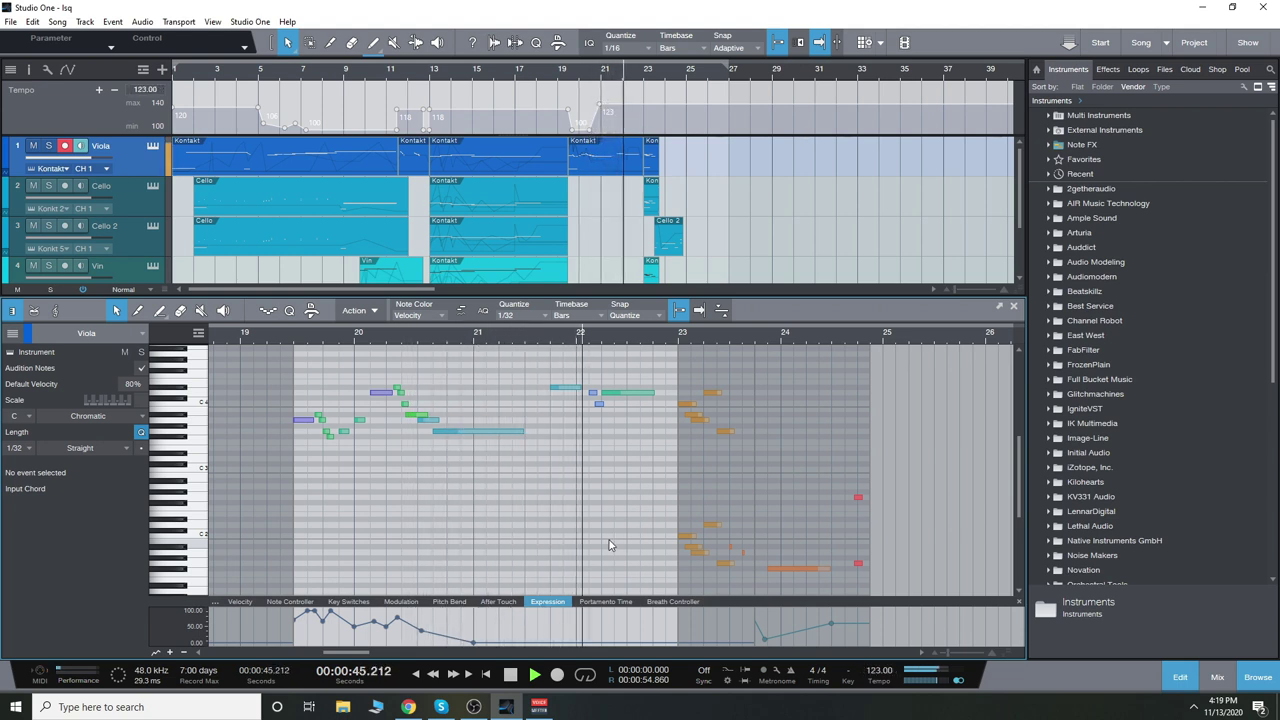
drag(357, 653, 367, 654)
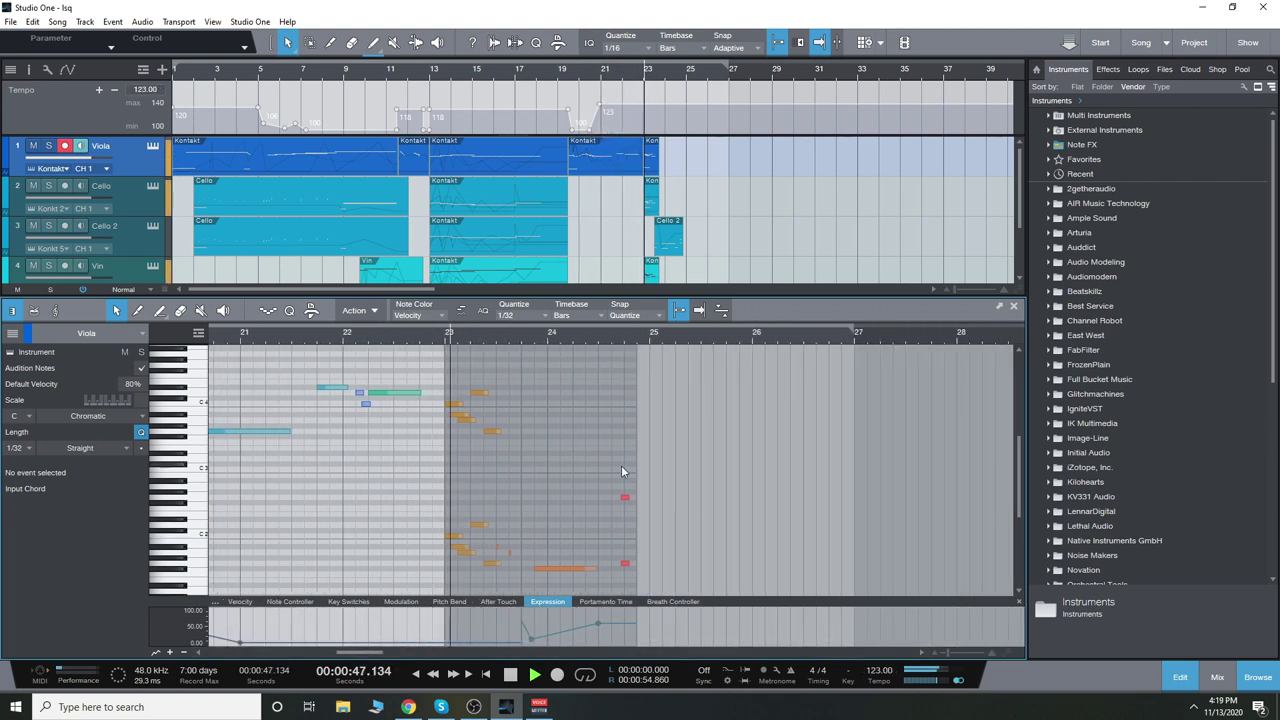
key(Down)
key(Down)
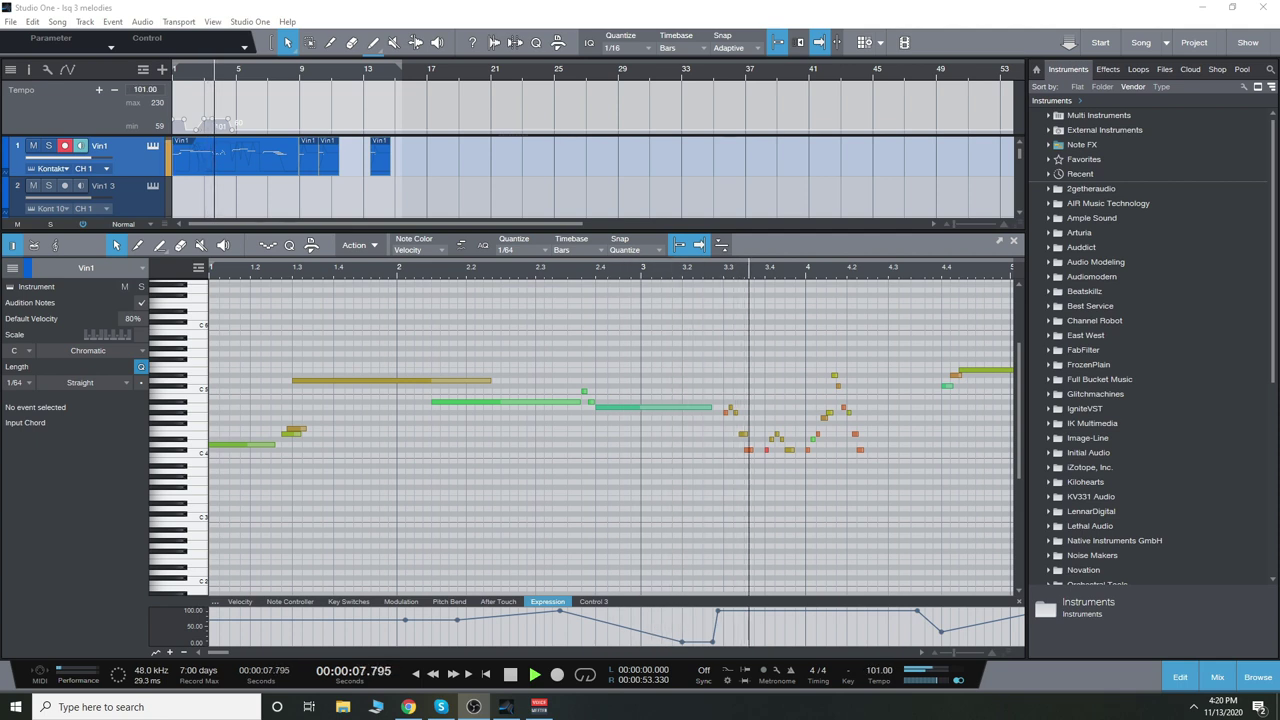
- Play through the first Vln1 part in the piano roll
drag(222, 651, 244, 651)
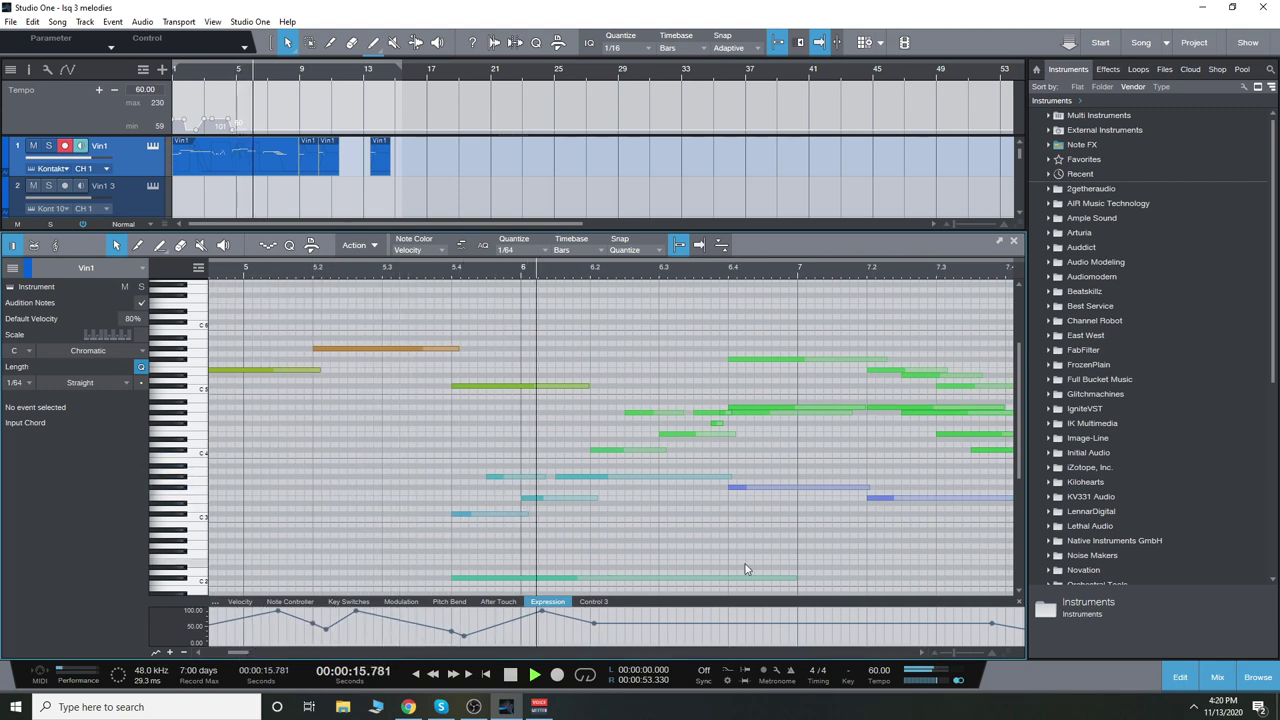
scroll(735, 540, down, 1)
scroll(735, 540, down, 1)
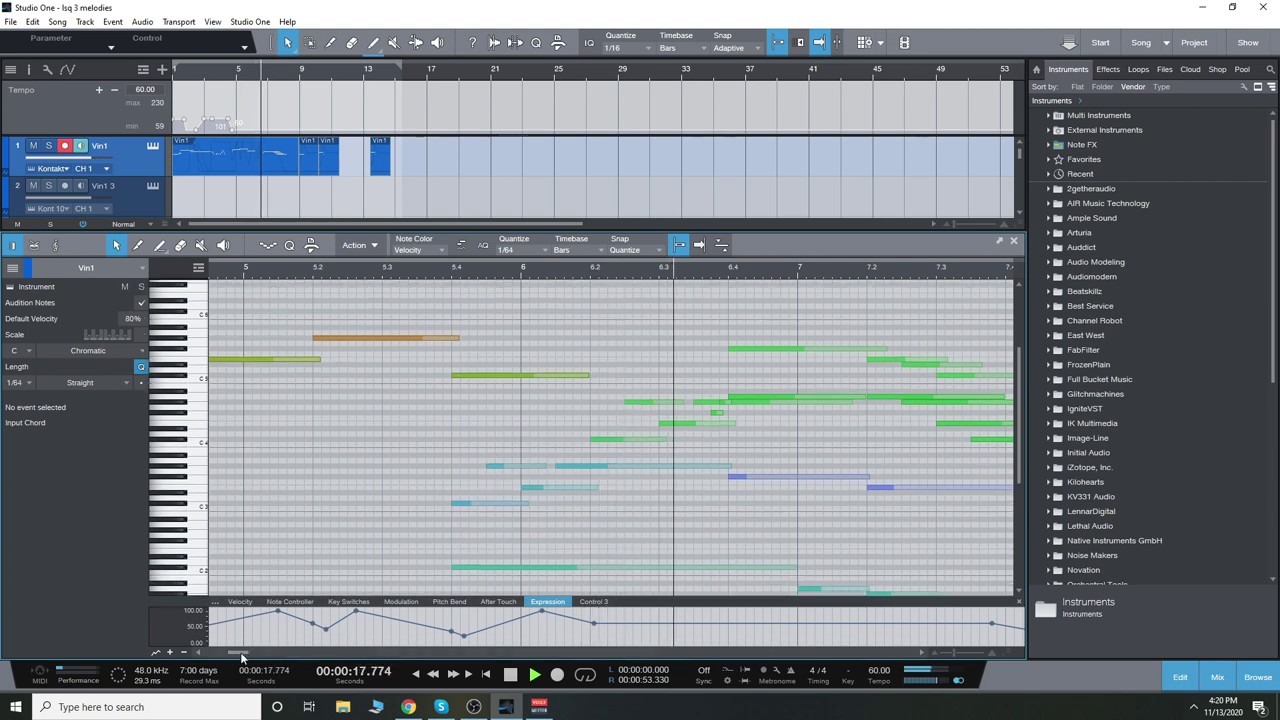
drag(237, 652, 255, 658)
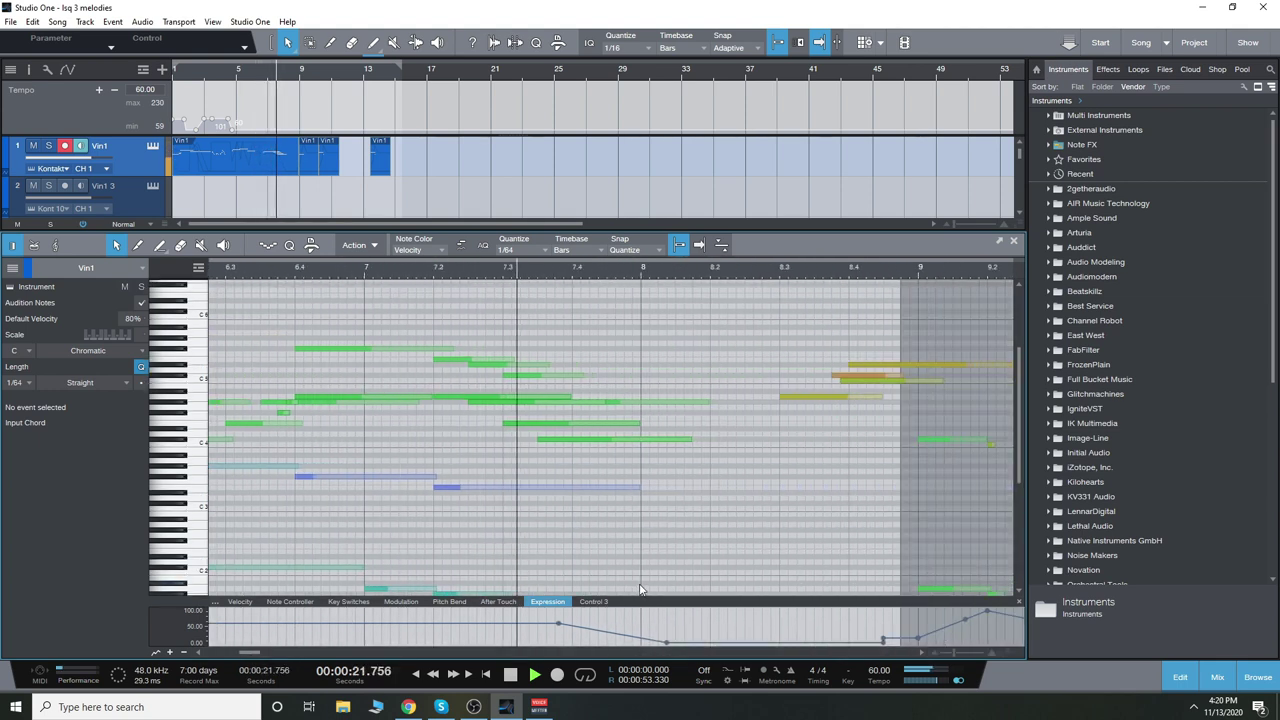
drag(255, 657, 265, 657)
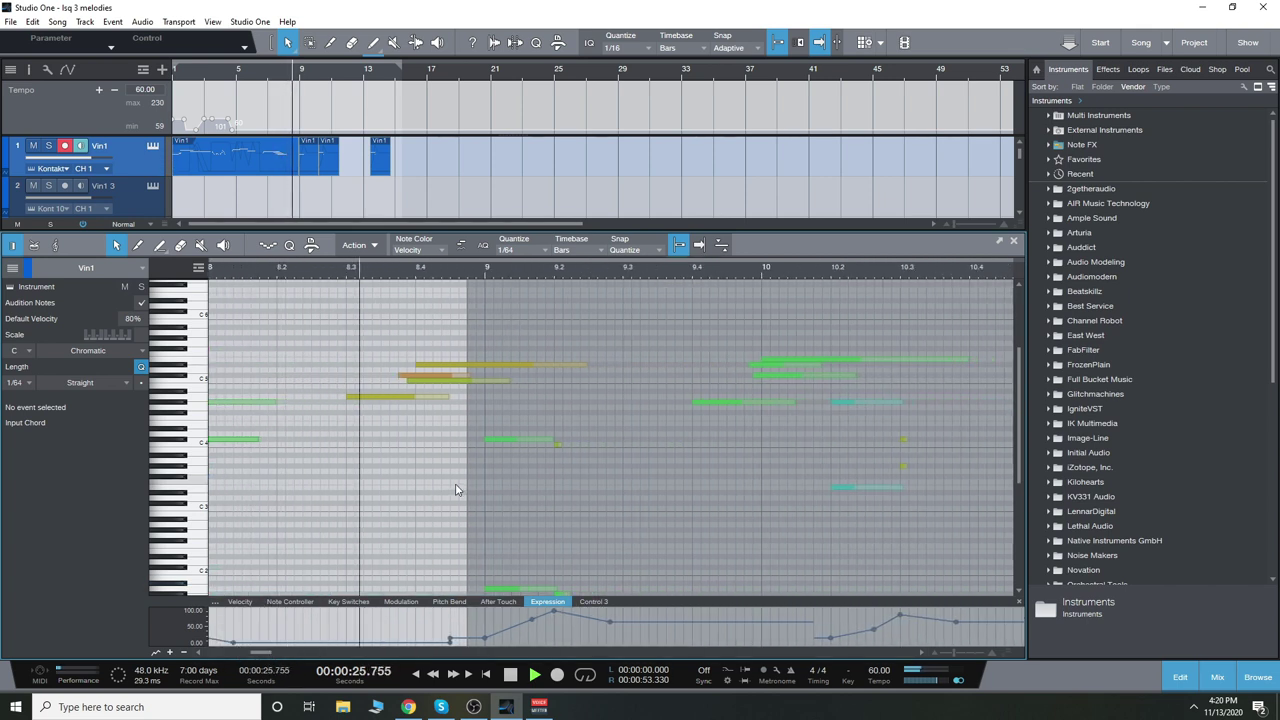
- Make the second Vln1 part active and play through it
click(501, 508)
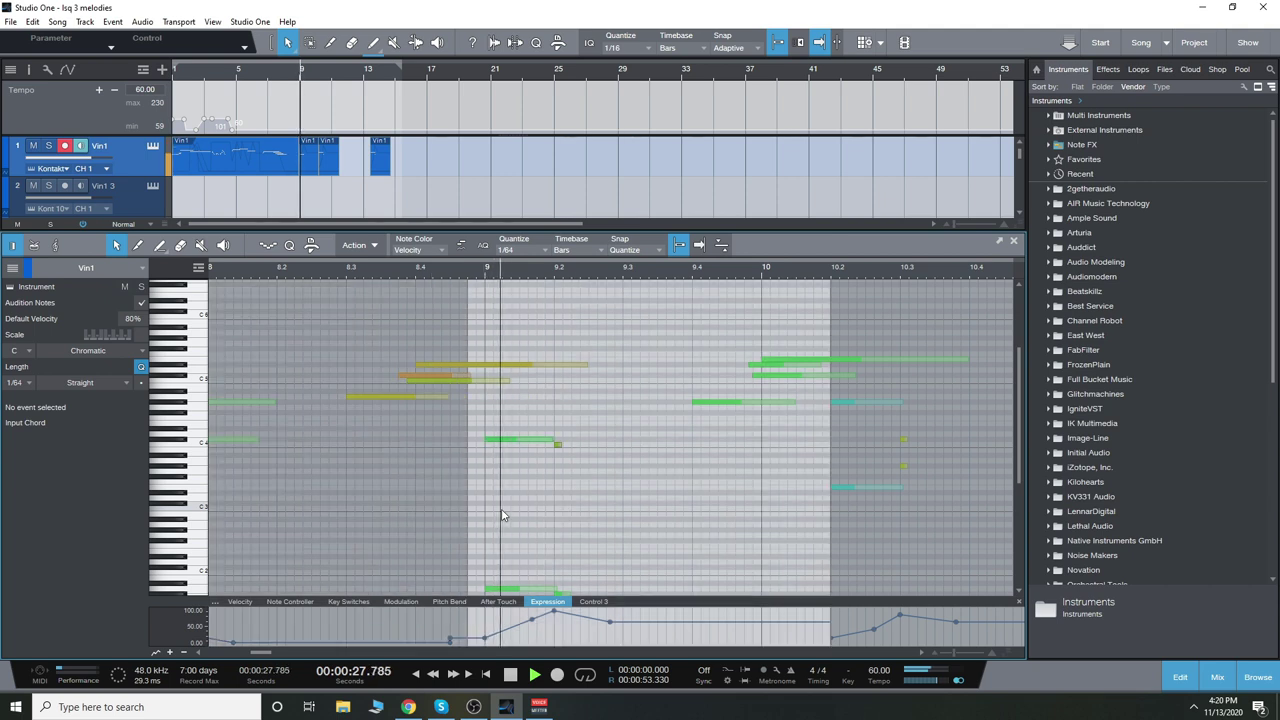
scroll(541, 539, right, 3)
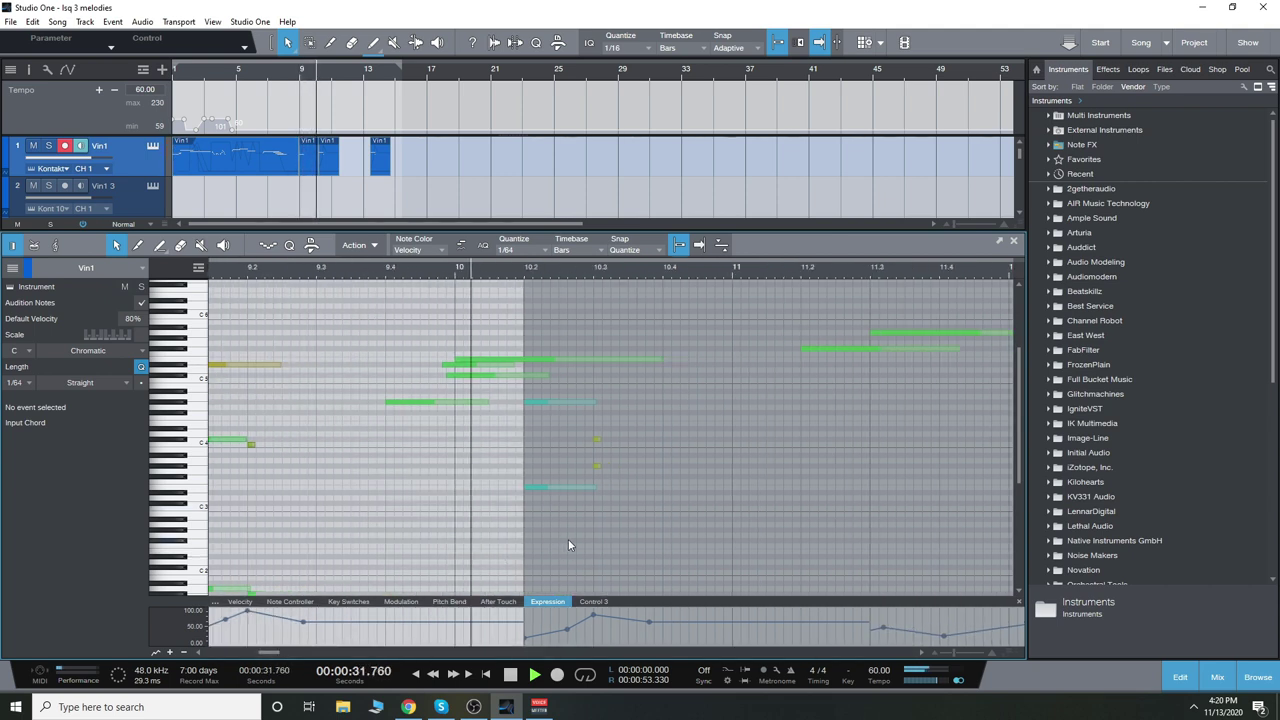
drag(269, 652, 285, 656)
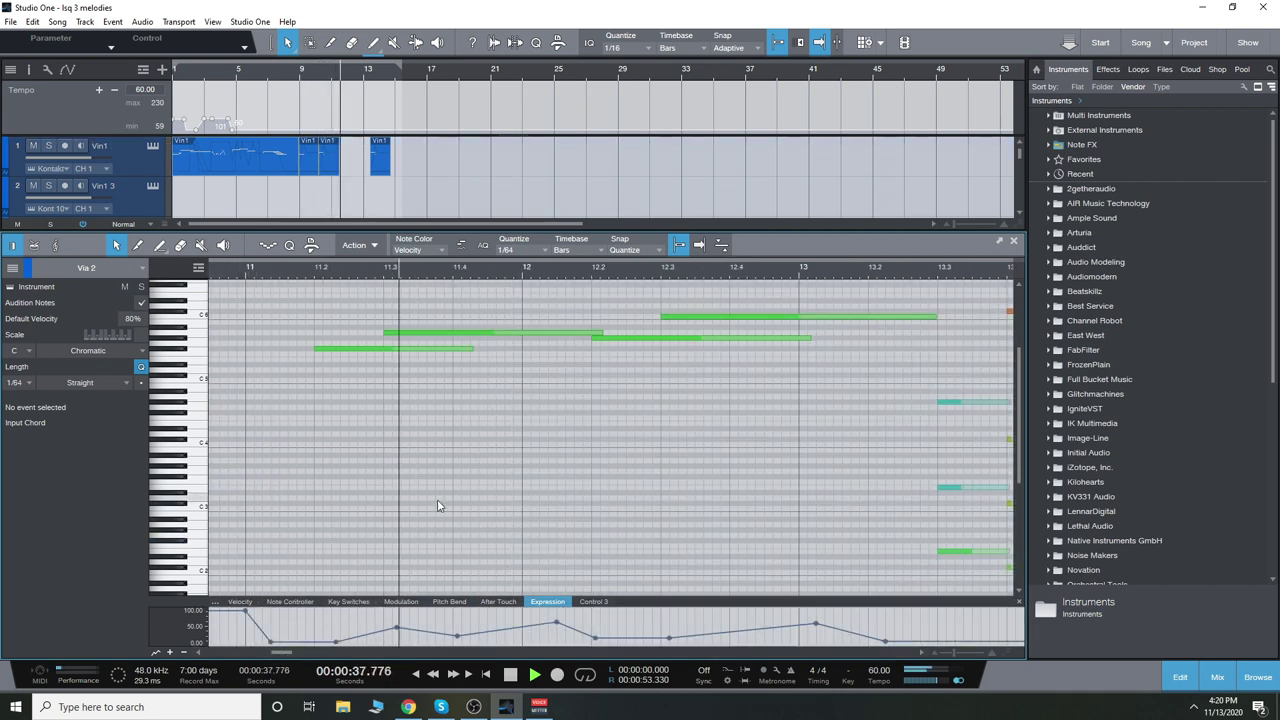
drag(283, 652, 294, 651)
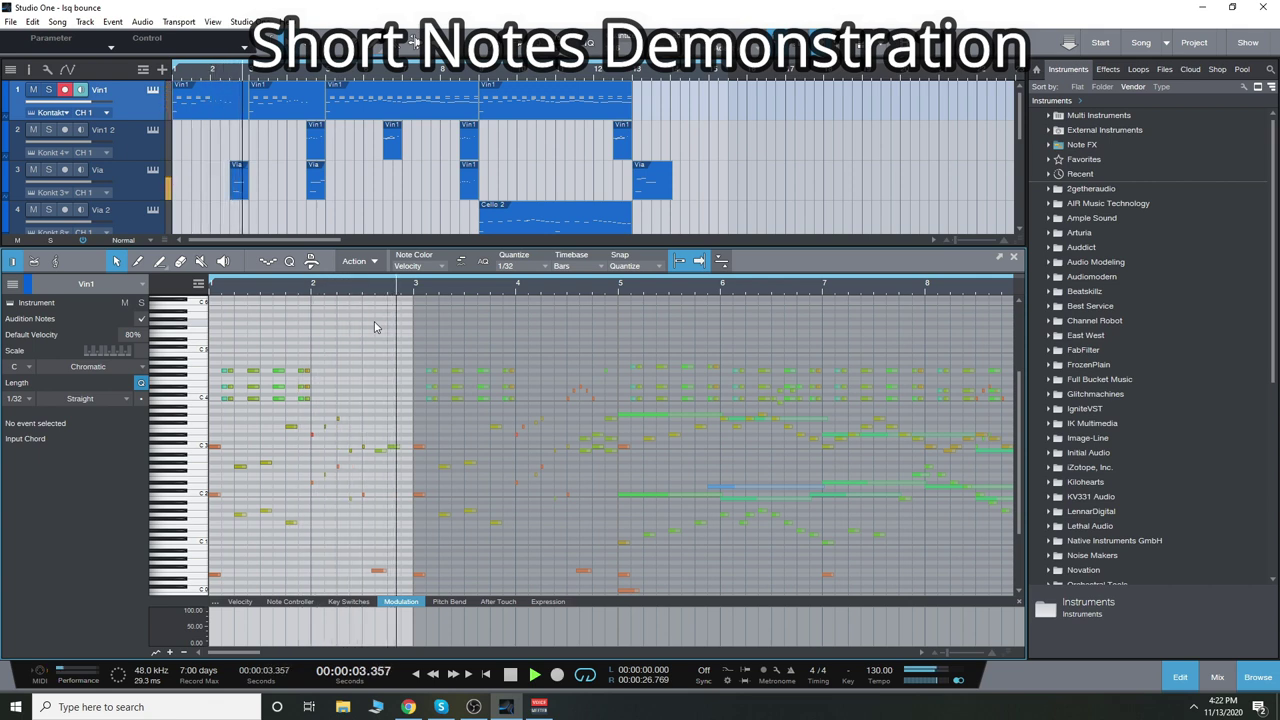
- Step through the Vln1 parts at bars 3–5, bar 5 and ending at bar 13, then rewind
click(512, 323)
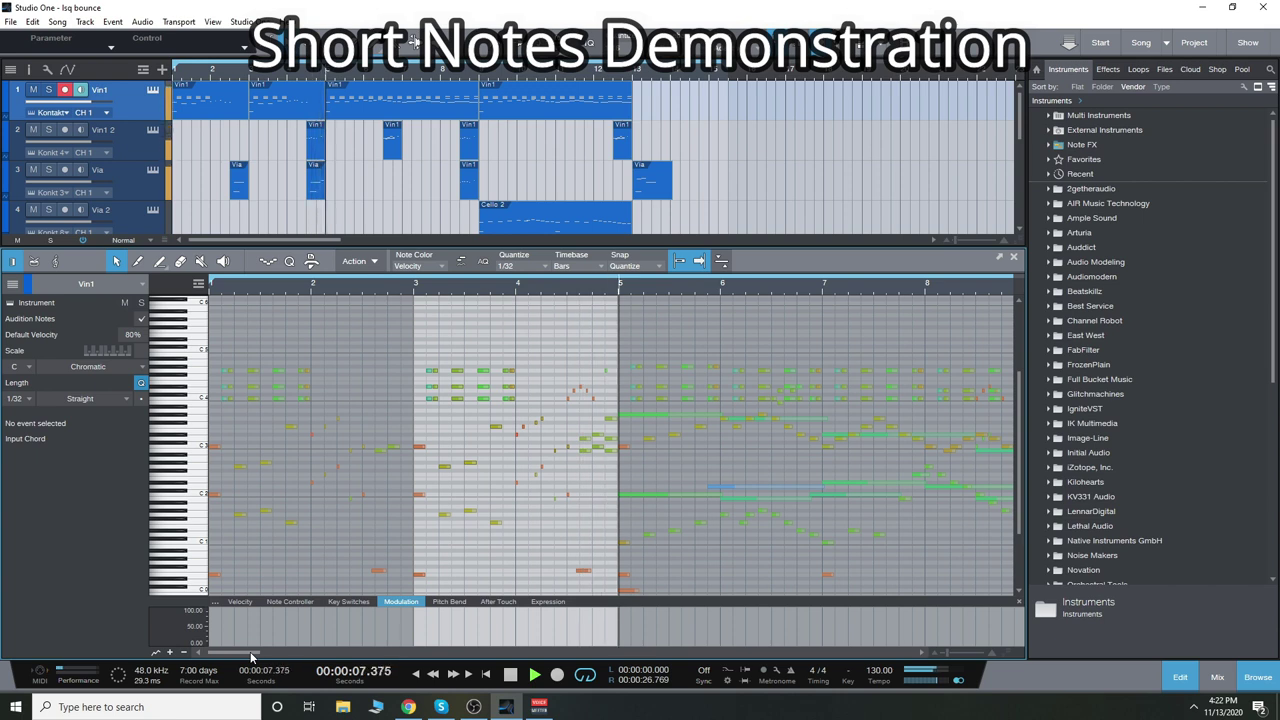
click(663, 312)
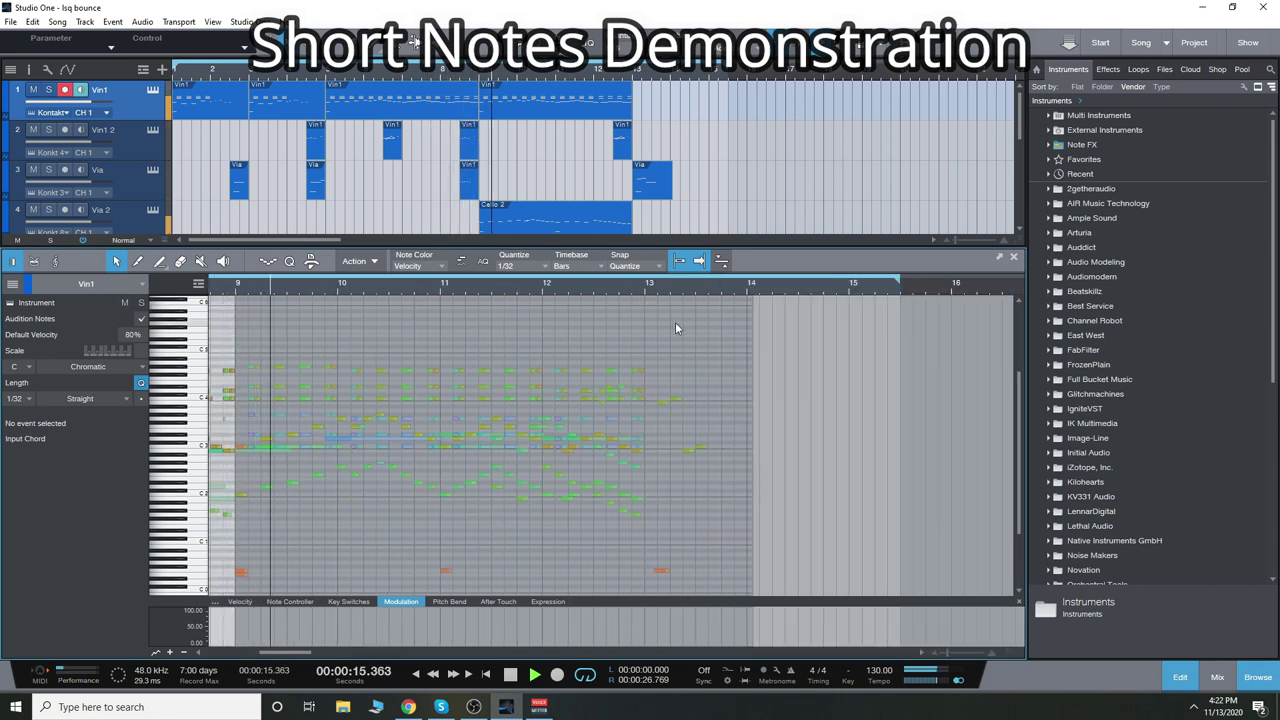
click(638, 325)
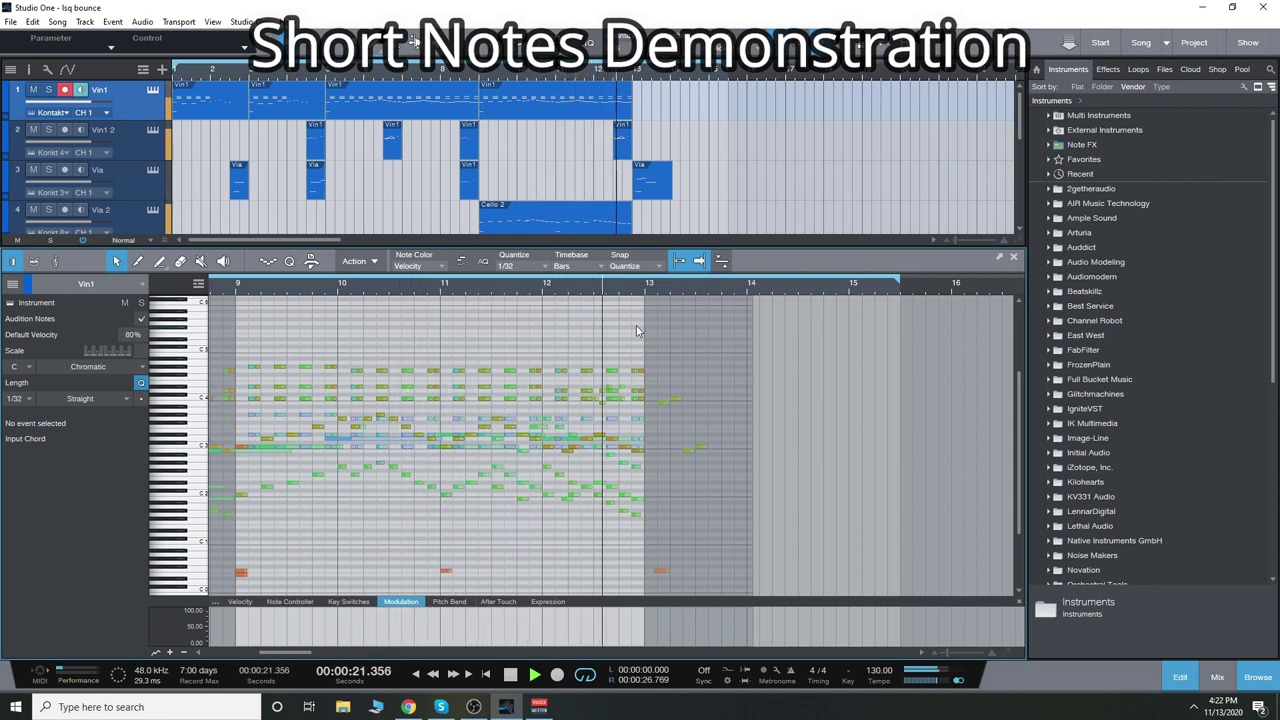
key(Down)
key(Down)
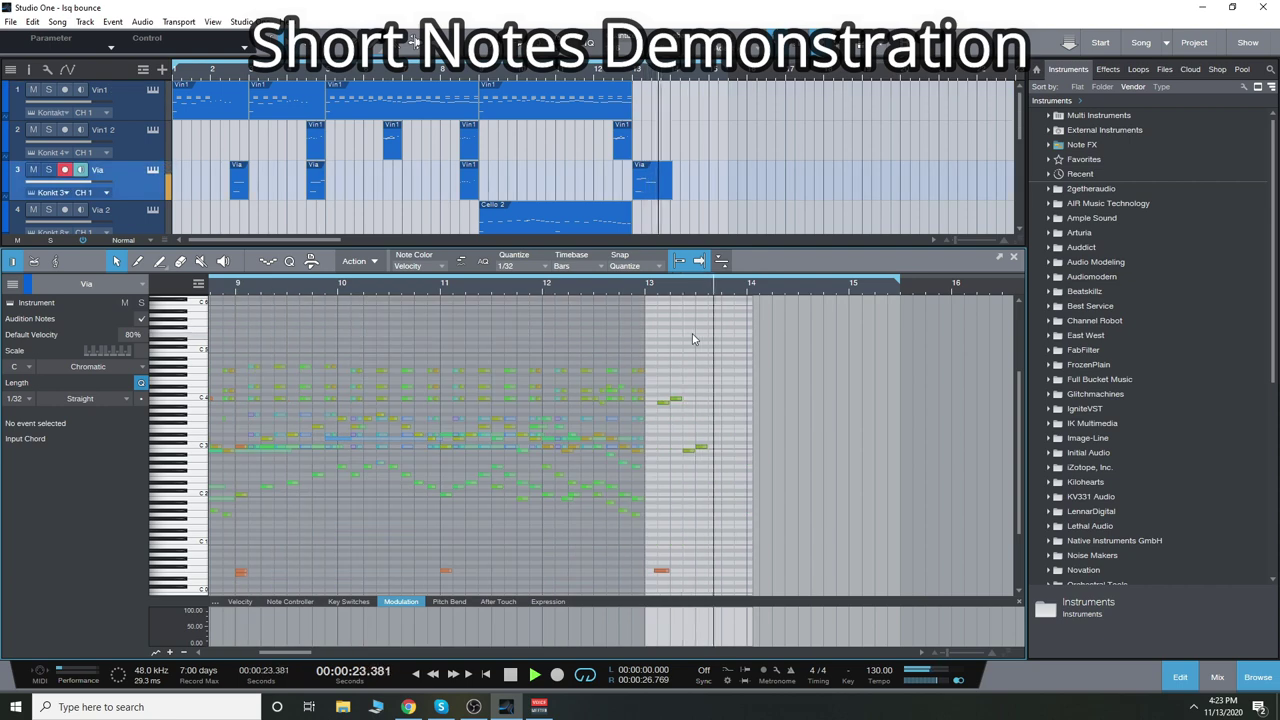
key(Home)
- Solo the Vla 2 and Vla 3 tracks, switching off the Vln1 solo
key(Up)
key(Up)
key(s)
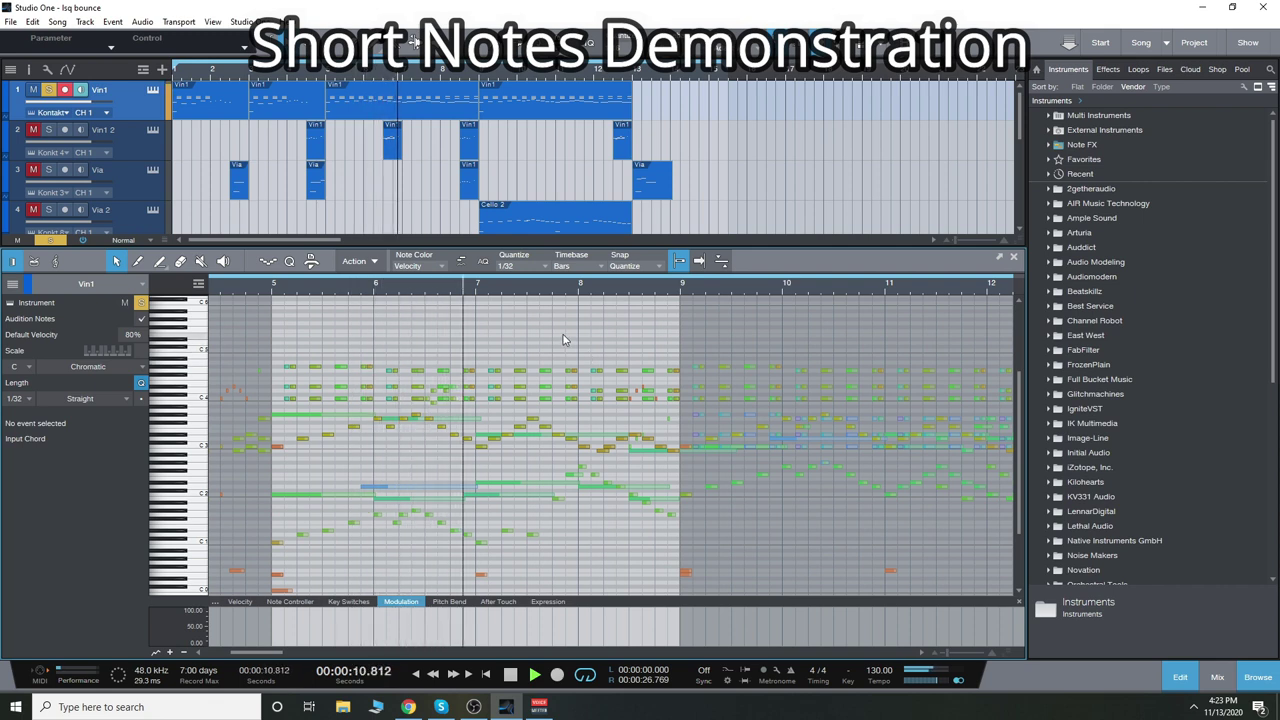
scroll(426, 165, down, 1)
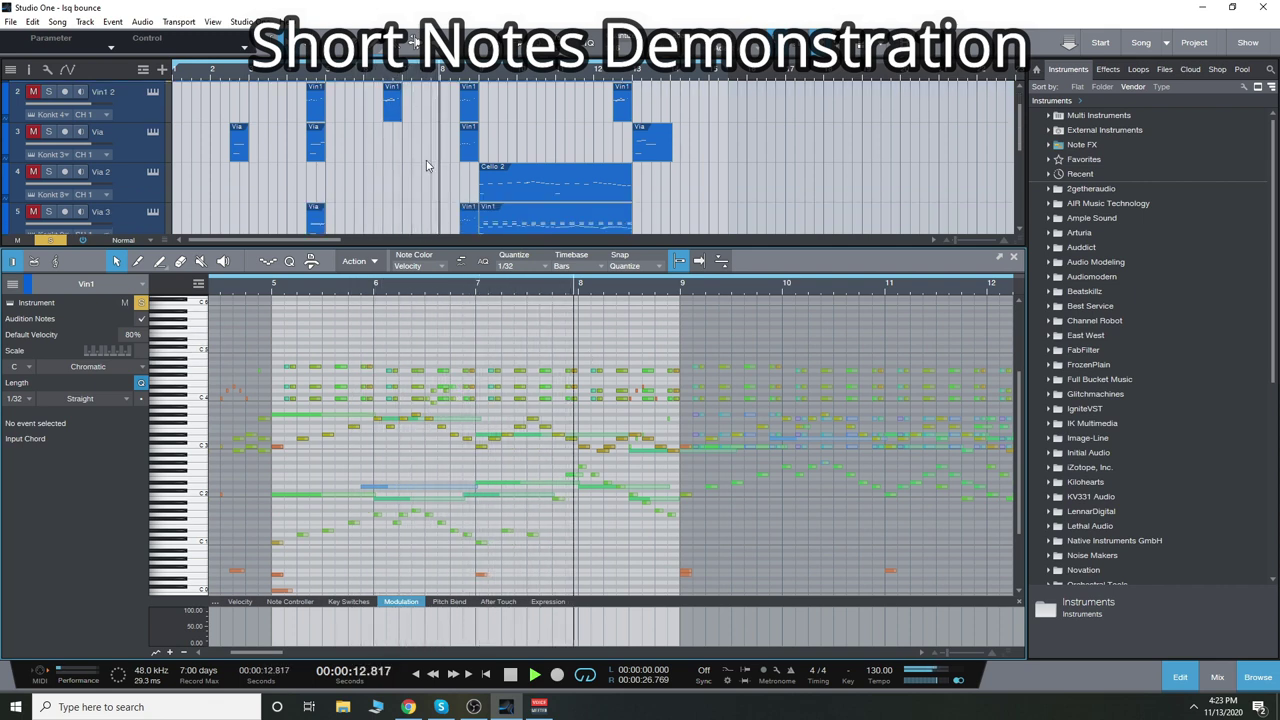
key(s)
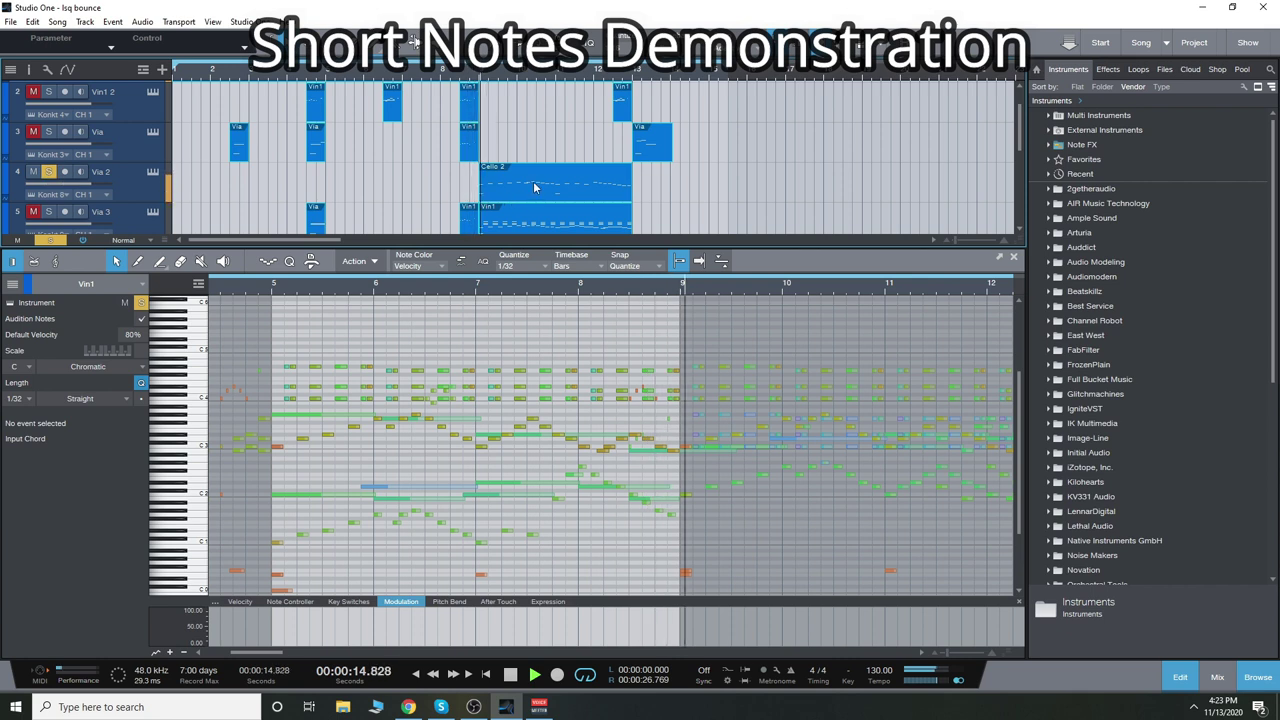
scroll(312, 167, up, 1)
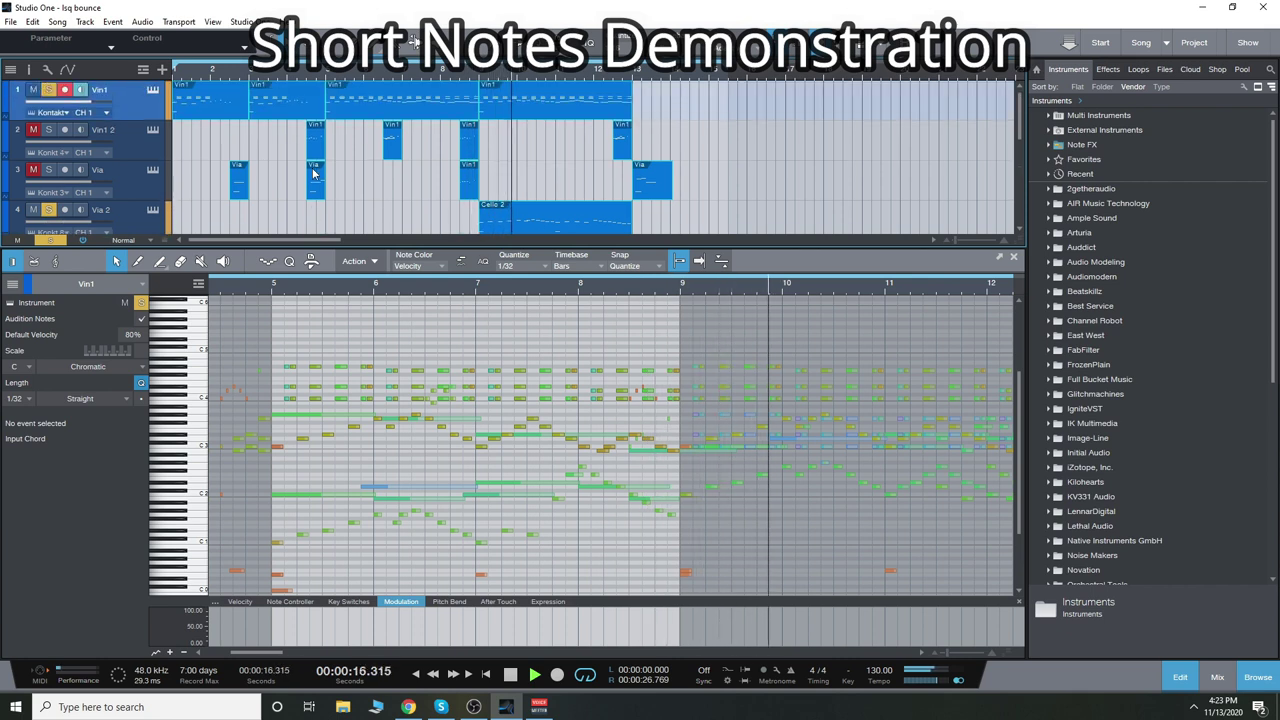
click(47, 91)
scroll(45, 152, down, 3)
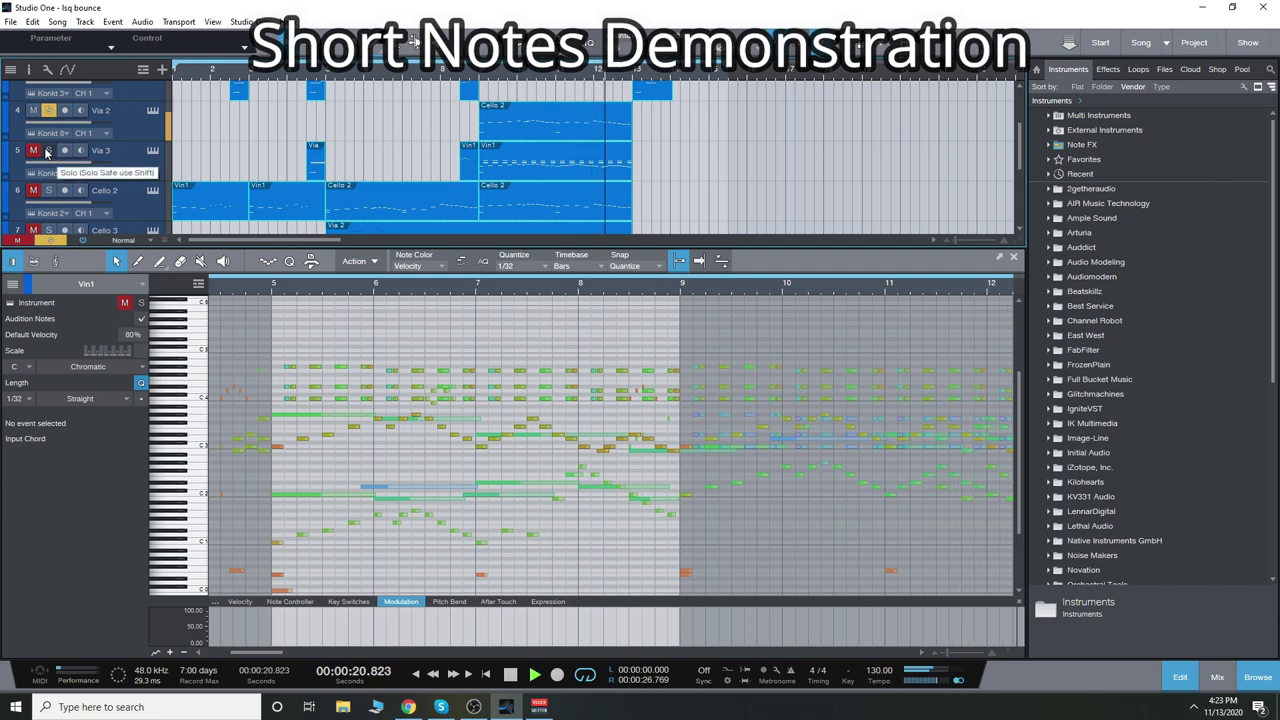
click(47, 150)
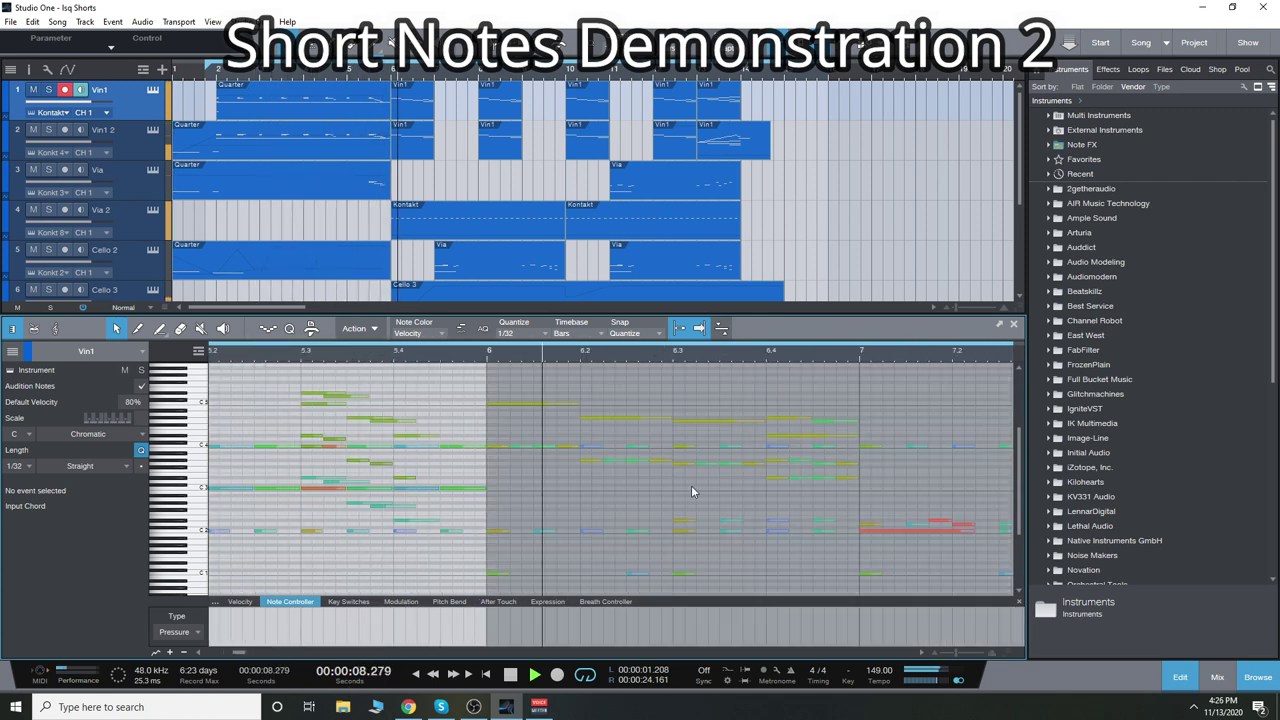
- Show the Vla 2 part's notes in the editor and stop playback
click(639, 496)
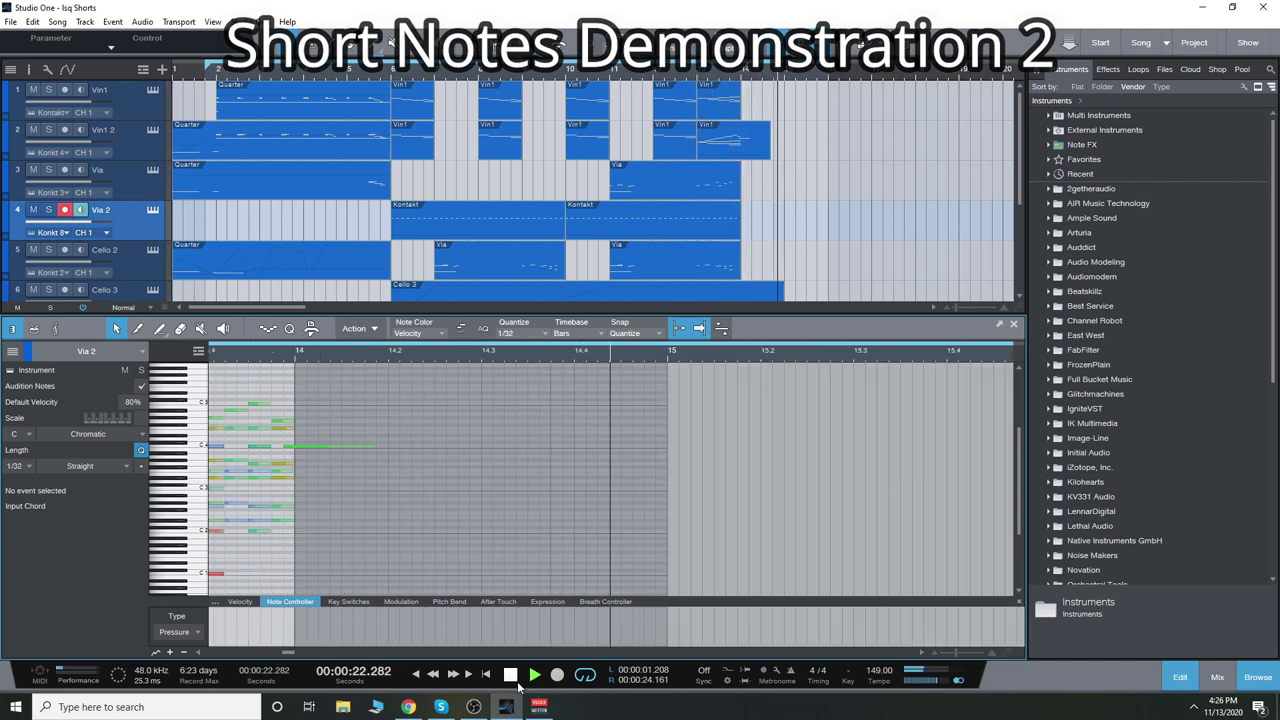
key(space)
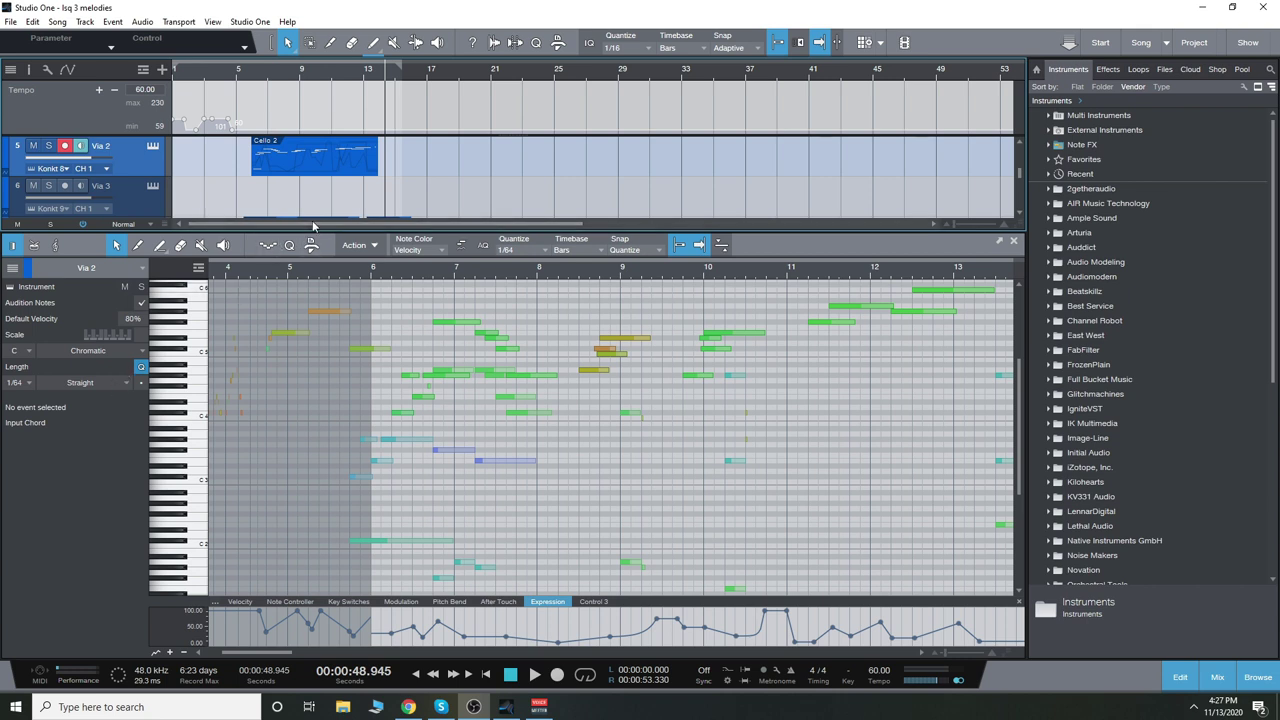
- Enlarge the arrangement, select Vln1 and open its Kontakt window (F11), moved left
drag(311, 230, 311, 284)
scroll(322, 228, up, 4)
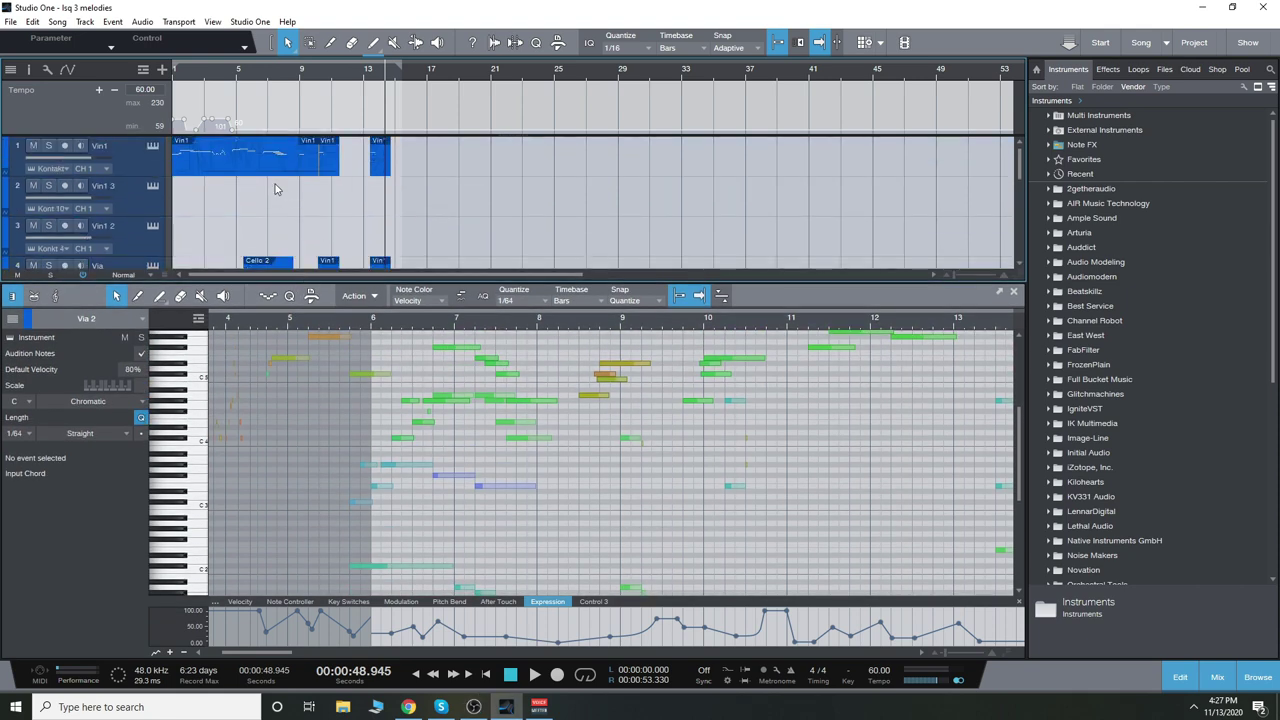
click(128, 151)
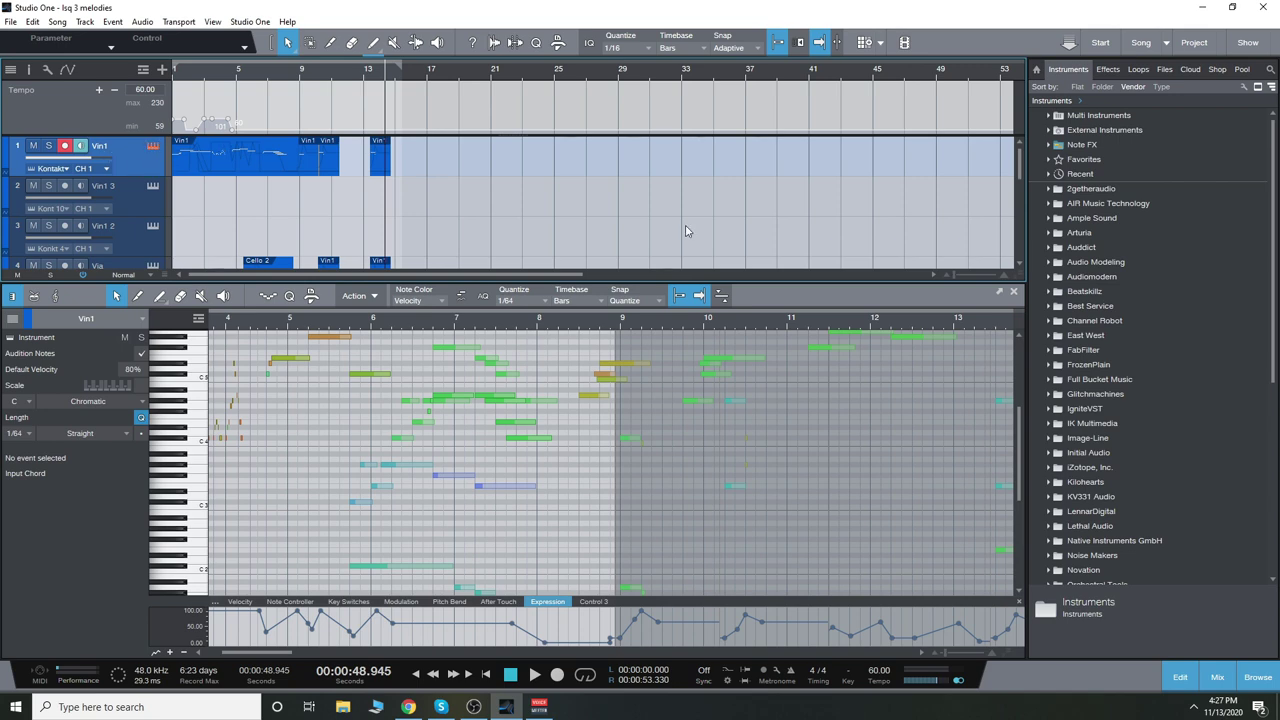
key(F11)
drag(681, 42, 587, 48)
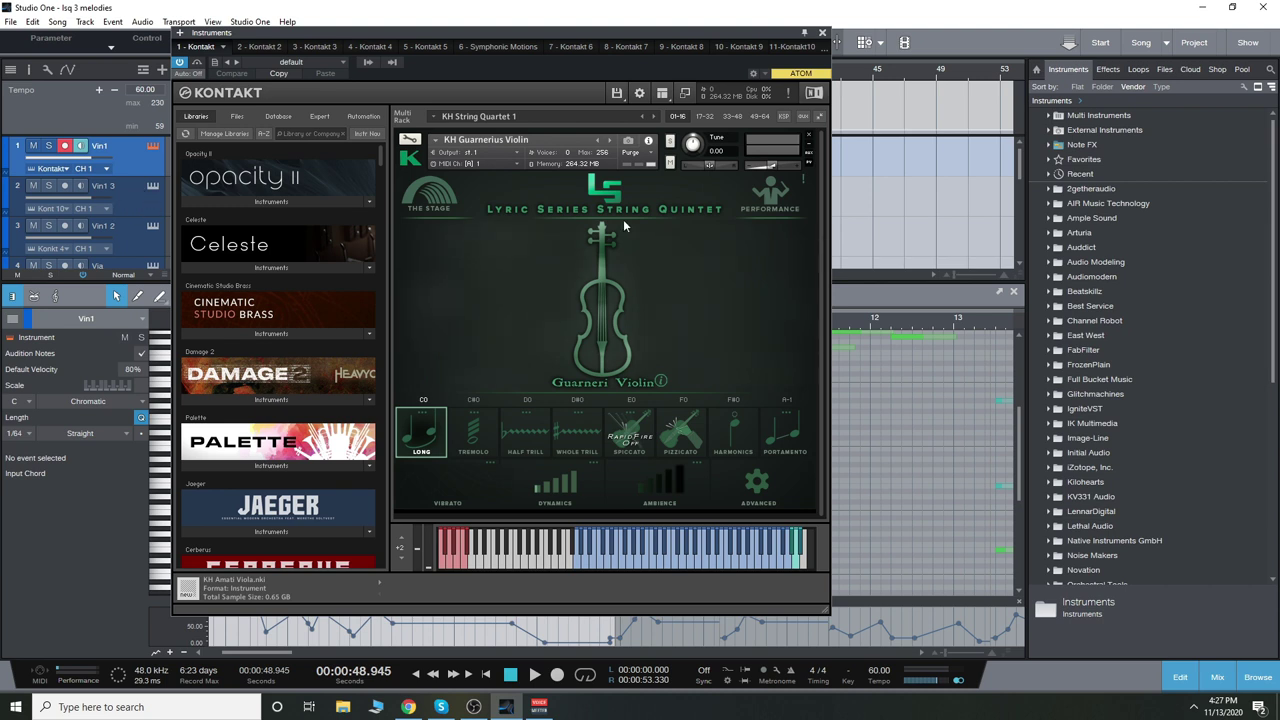
- View the Guarneri violin info, close it, and show Dynamics Settings (CC 11, 80, 90)
click(660, 381)
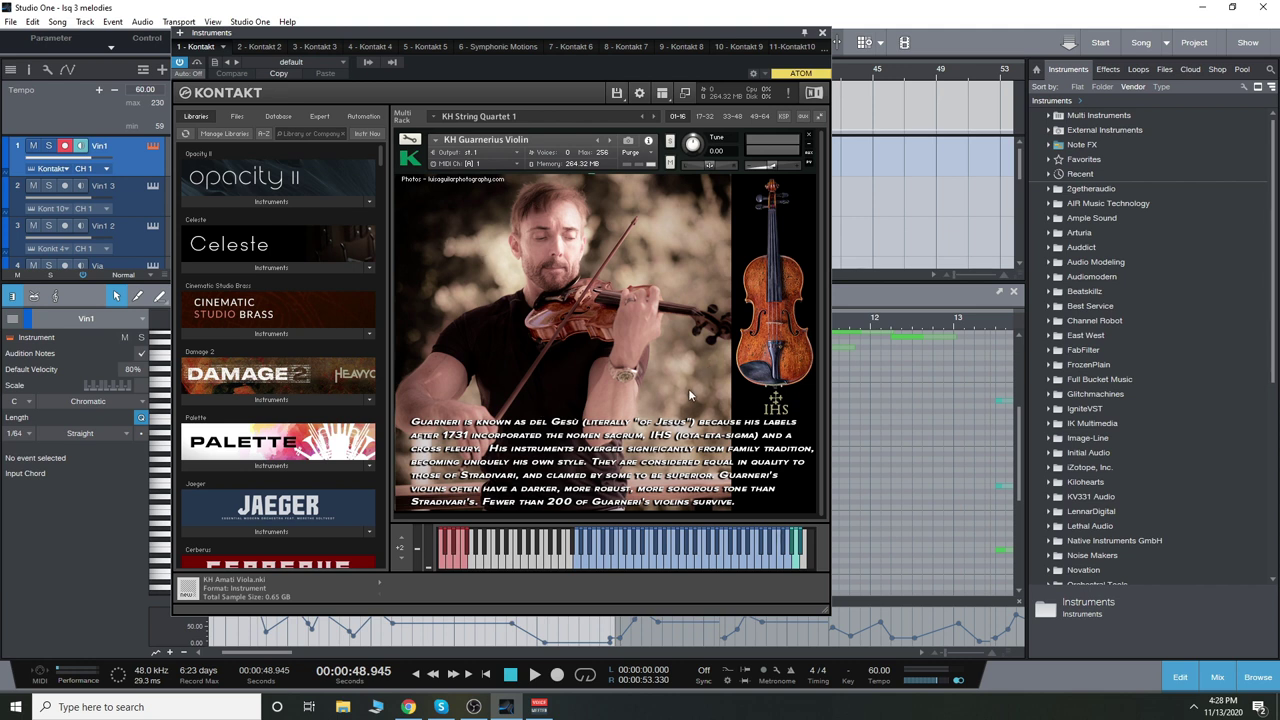
click(625, 360)
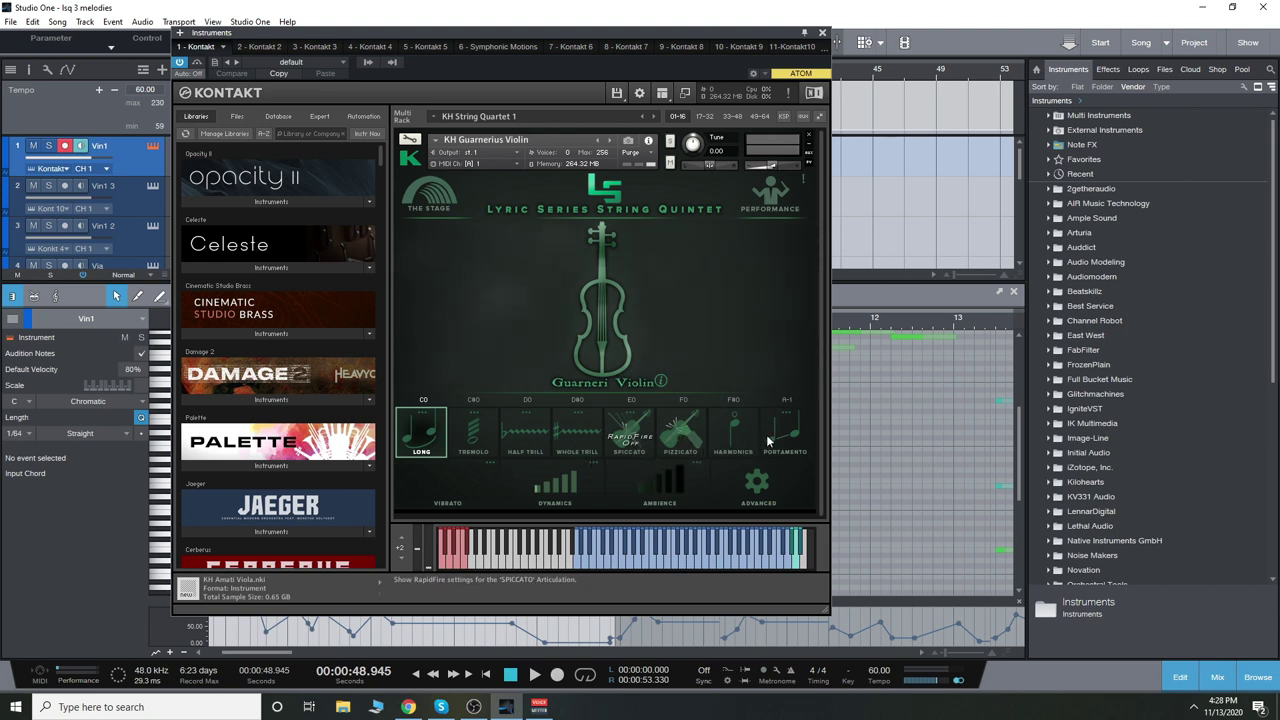
click(593, 463)
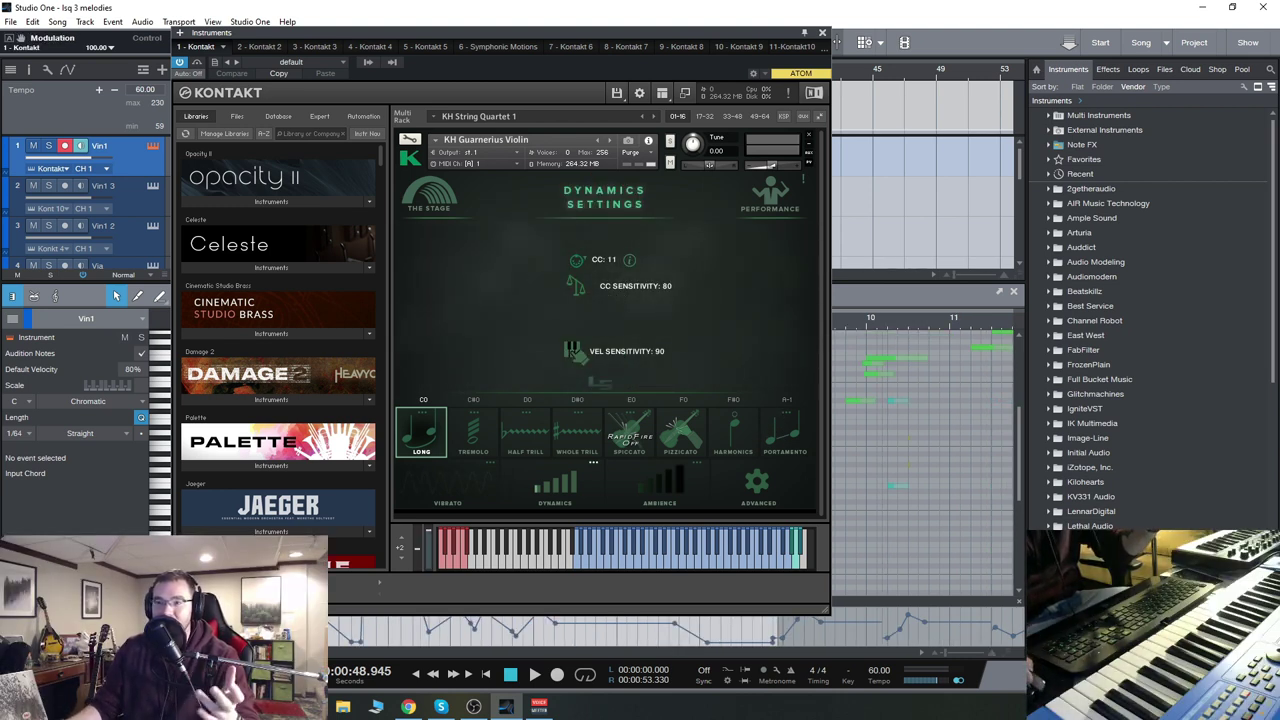
- Close Kontakt, select all Vln1 parts, and reopen the instrument on Long Articulation Settings
click(55, 168)
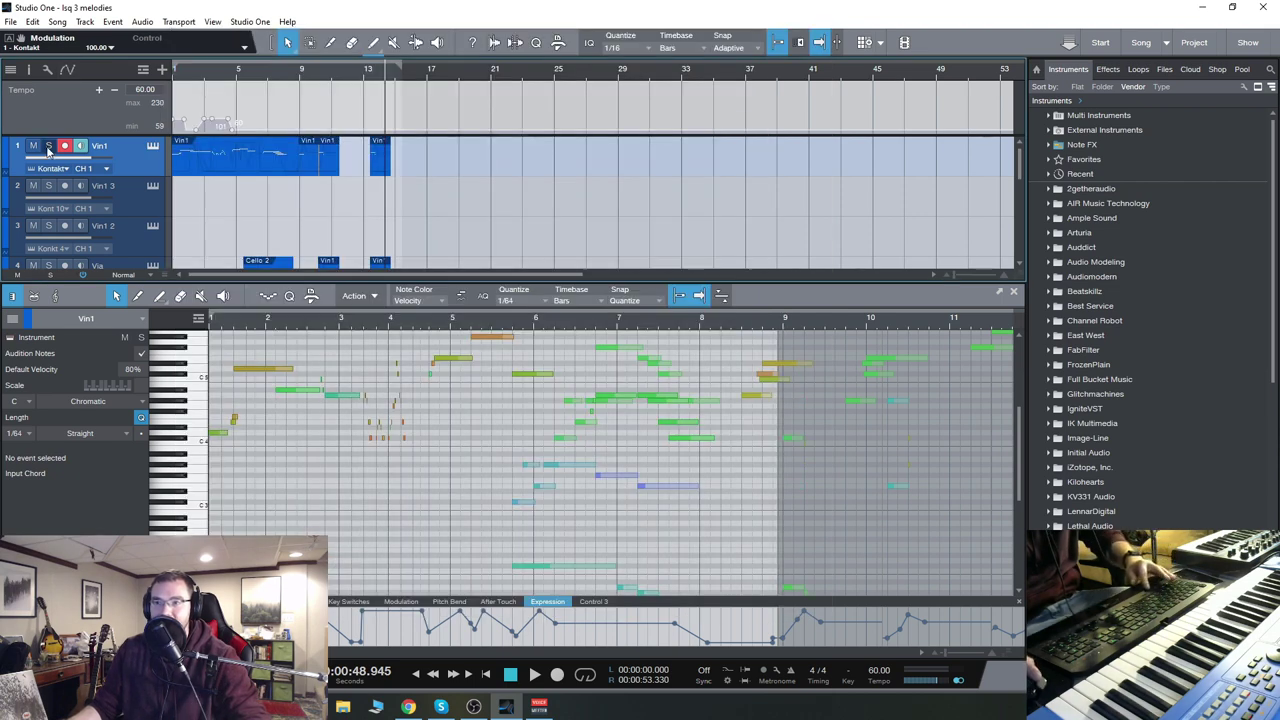
drag(480, 180, 180, 145)
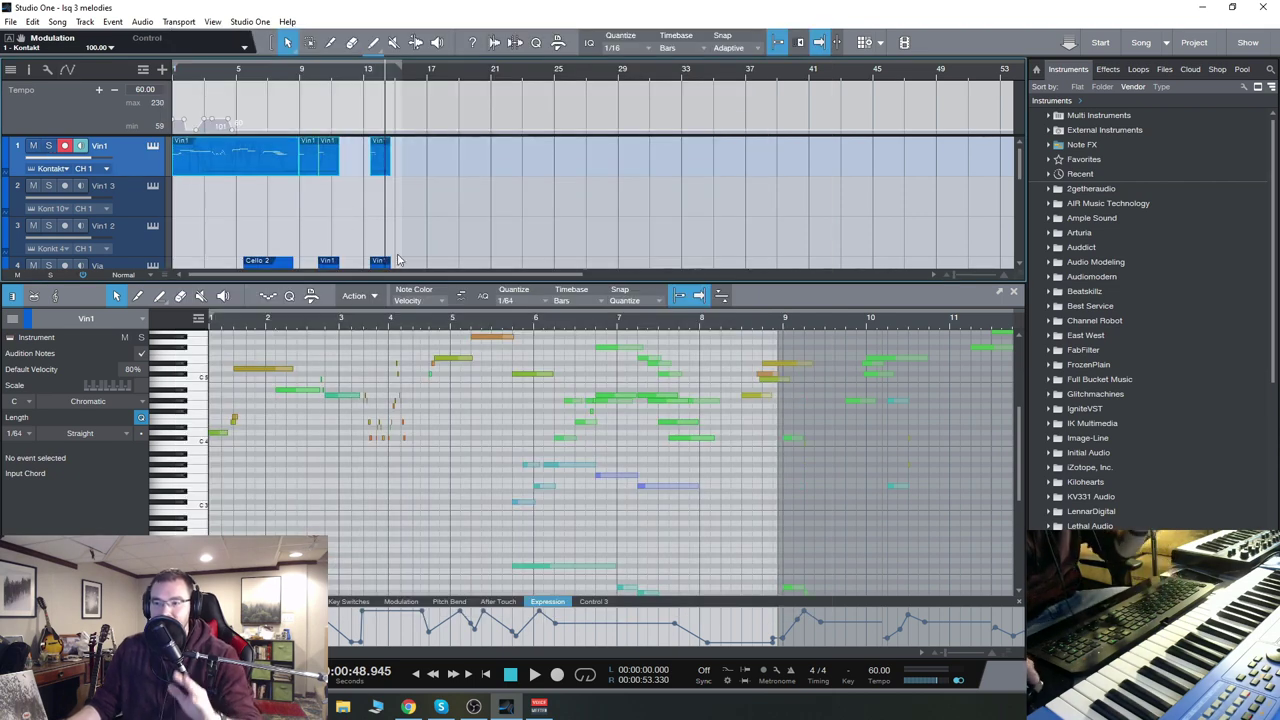
scroll(338, 208, down, 4)
scroll(515, 517, down, 1)
scroll(515, 517, down, 3)
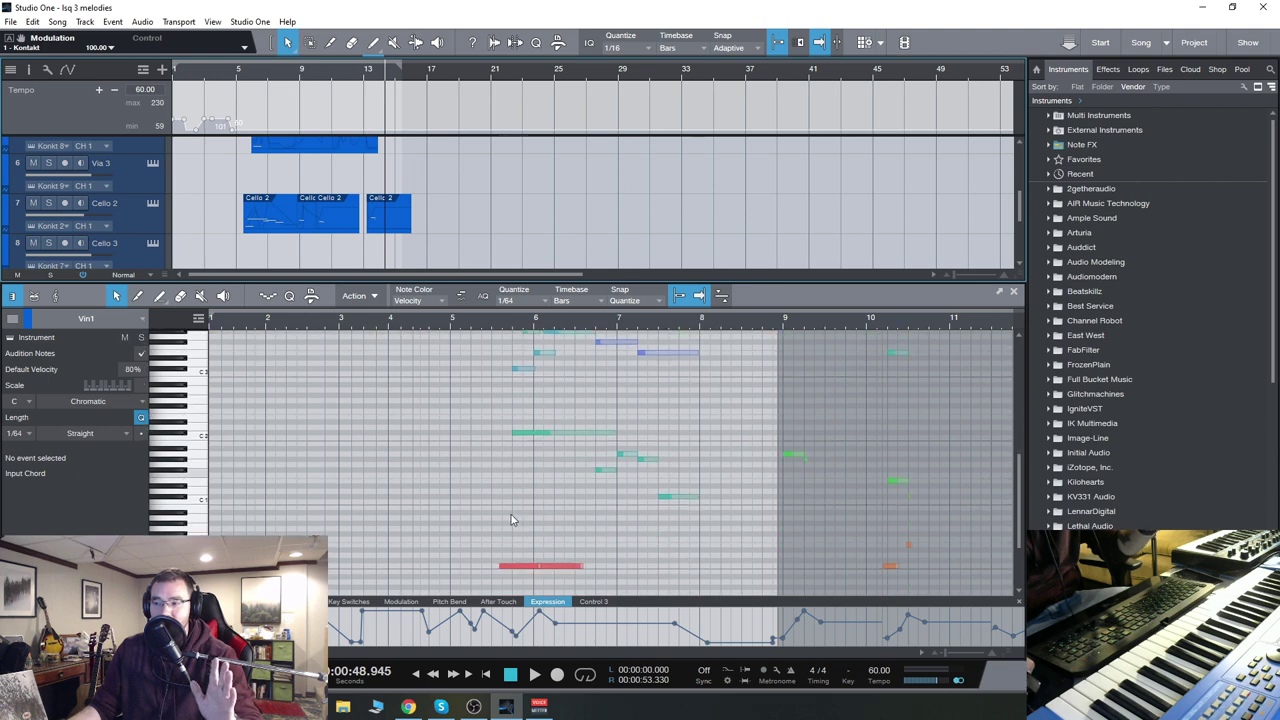
scroll(445, 390, up, 2)
scroll(380, 176, up, 5)
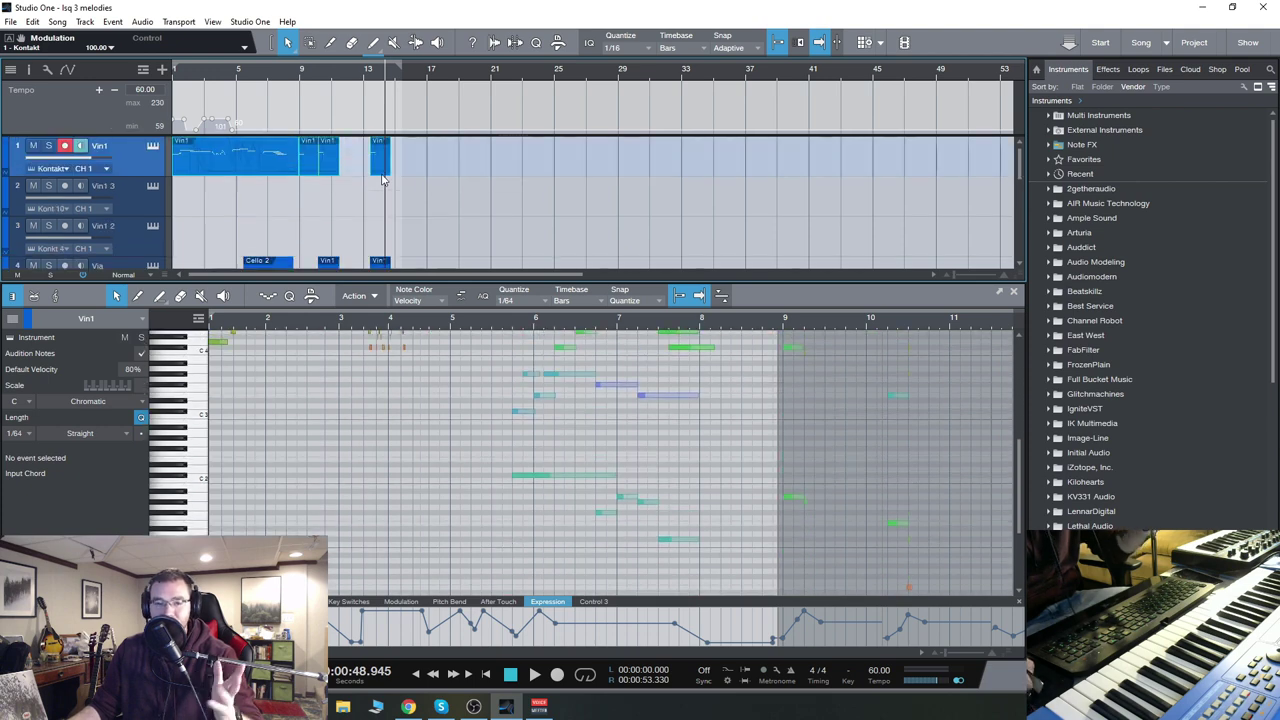
key(F11)
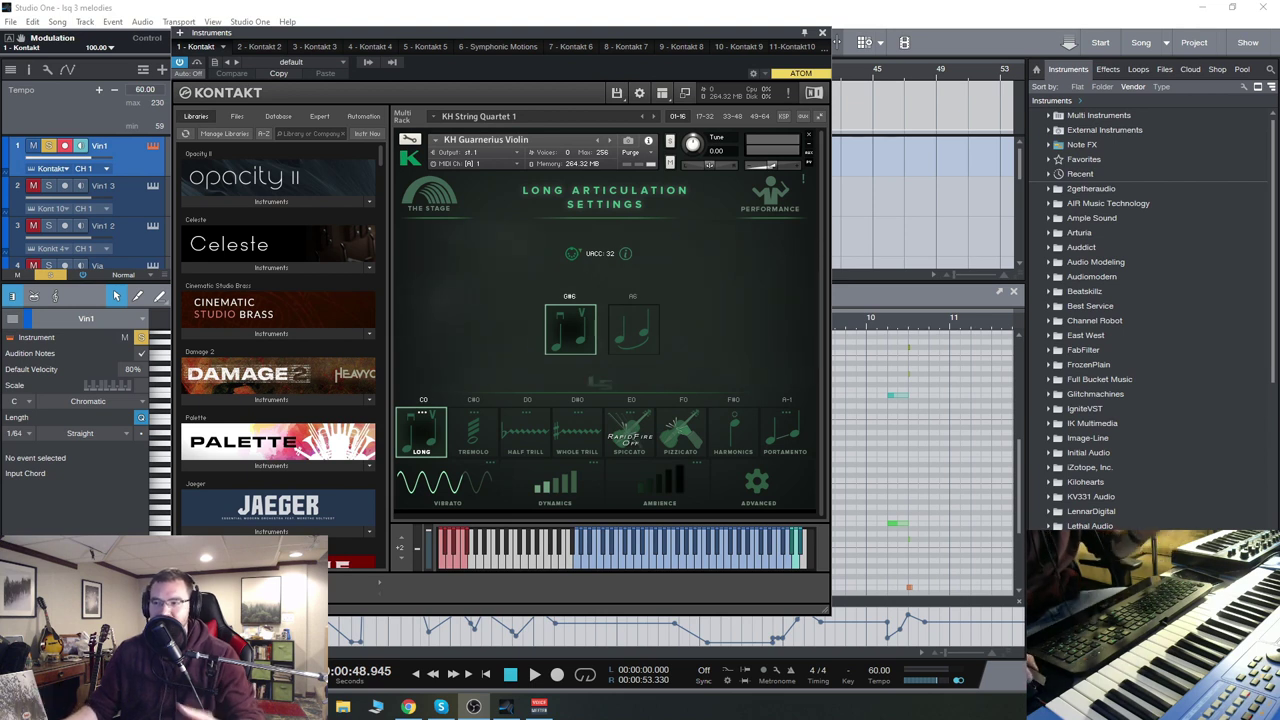
click(590, 331)
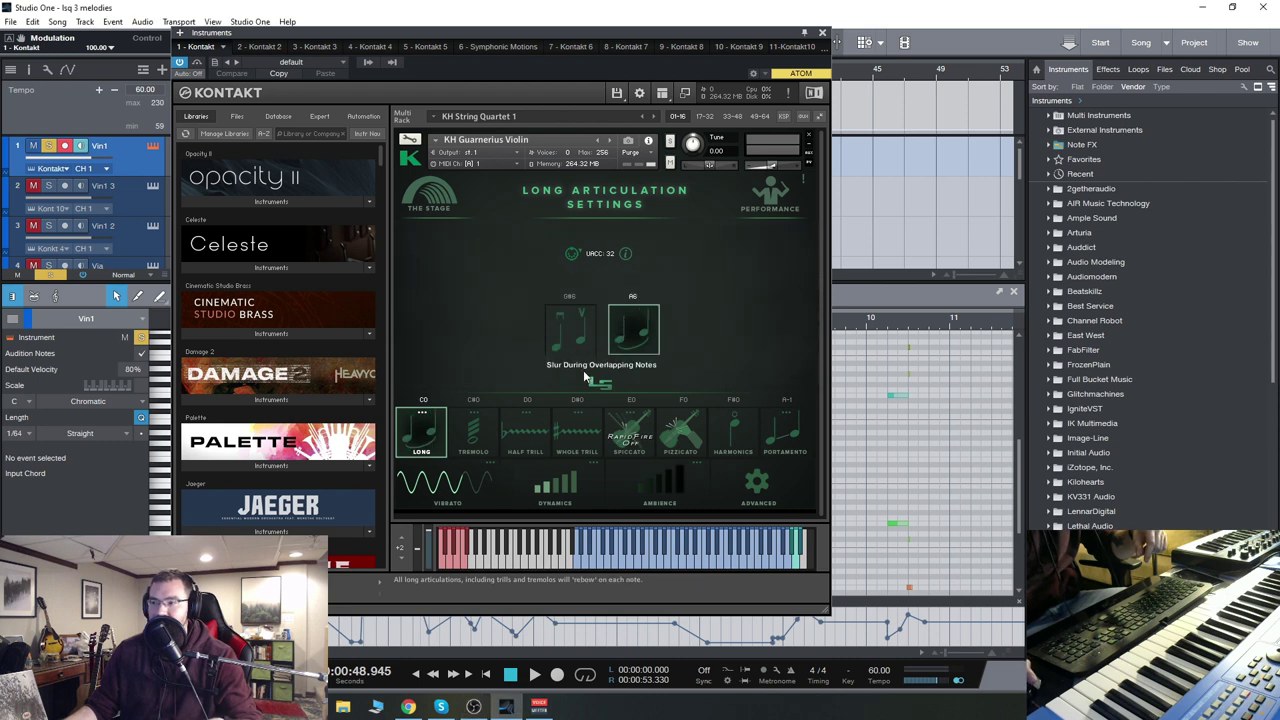
click(578, 336)
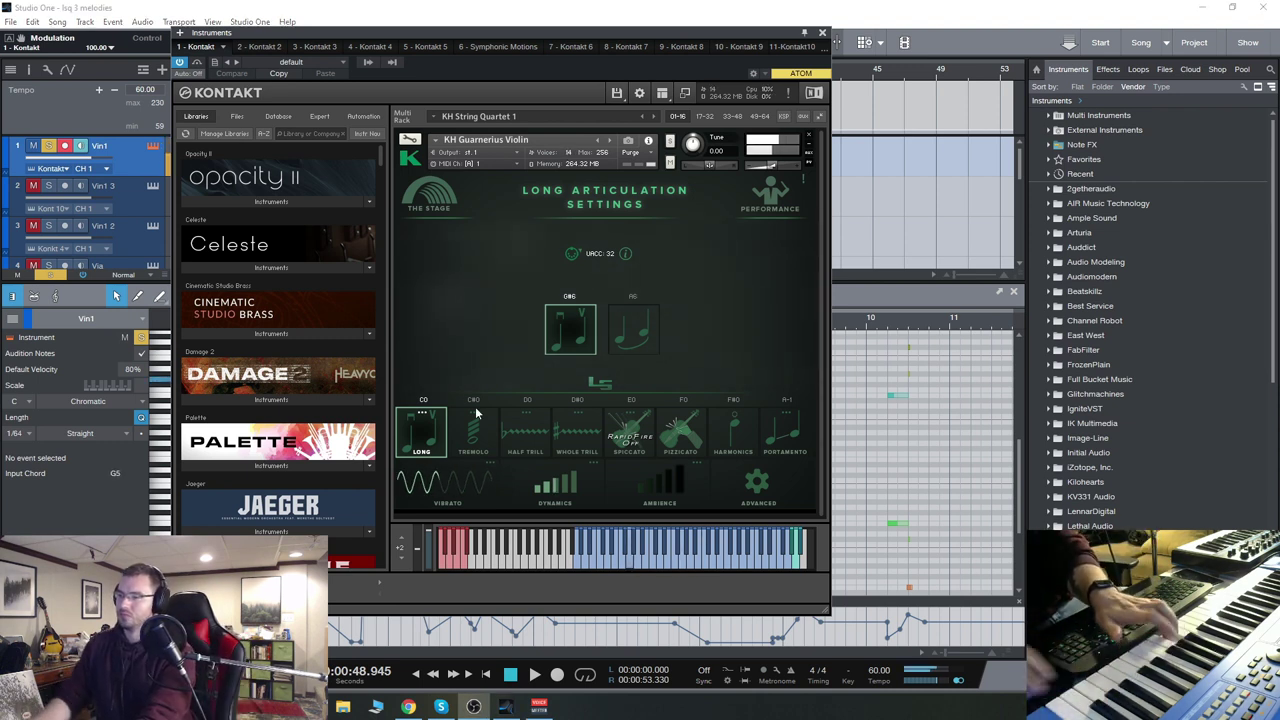
click(634, 345)
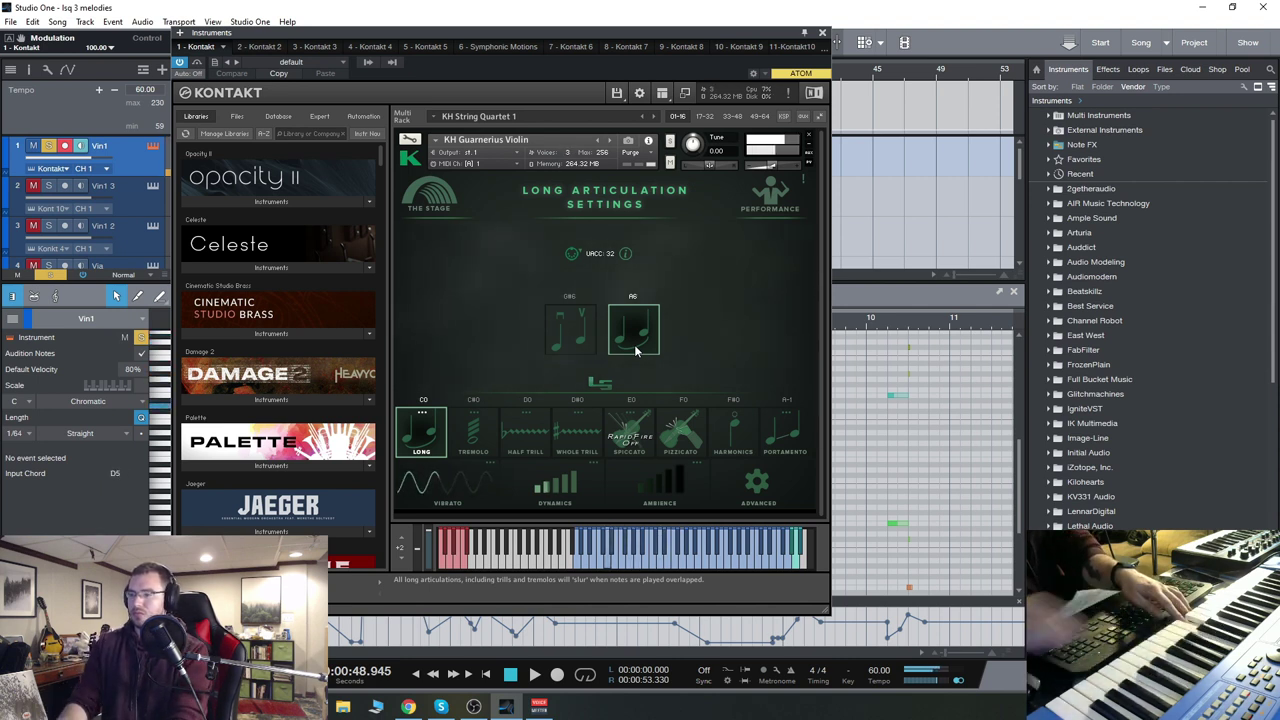
click(586, 344)
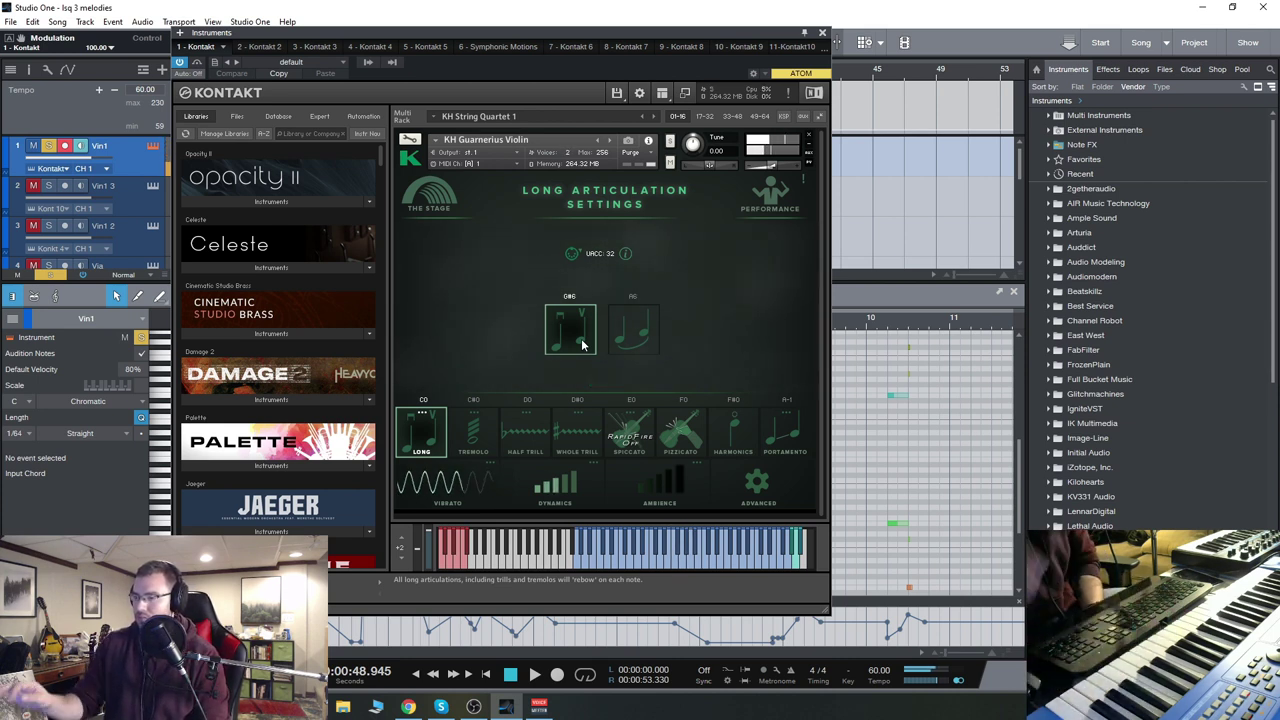
- Try slur for overlapping long notes, then set long notes to rebow on each note
click(638, 340)
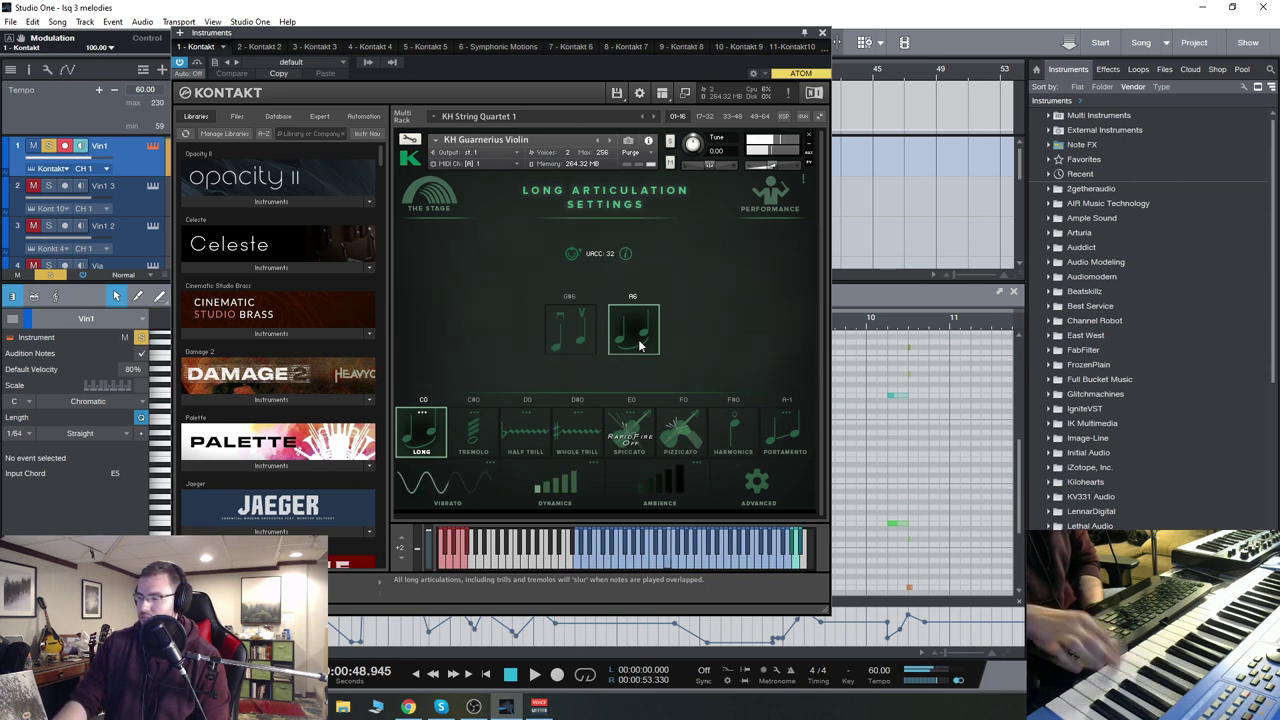
click(589, 345)
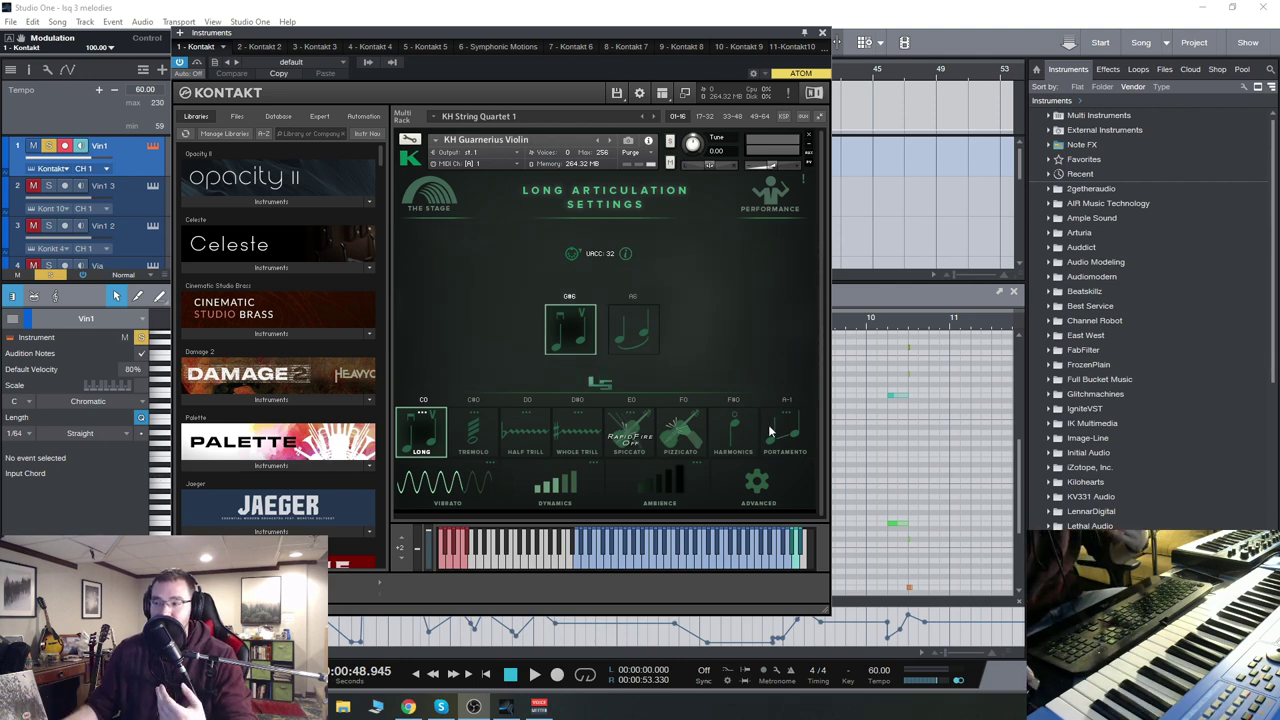
- Close the Kontakt window and show the Control 3 controller lane
click(822, 33)
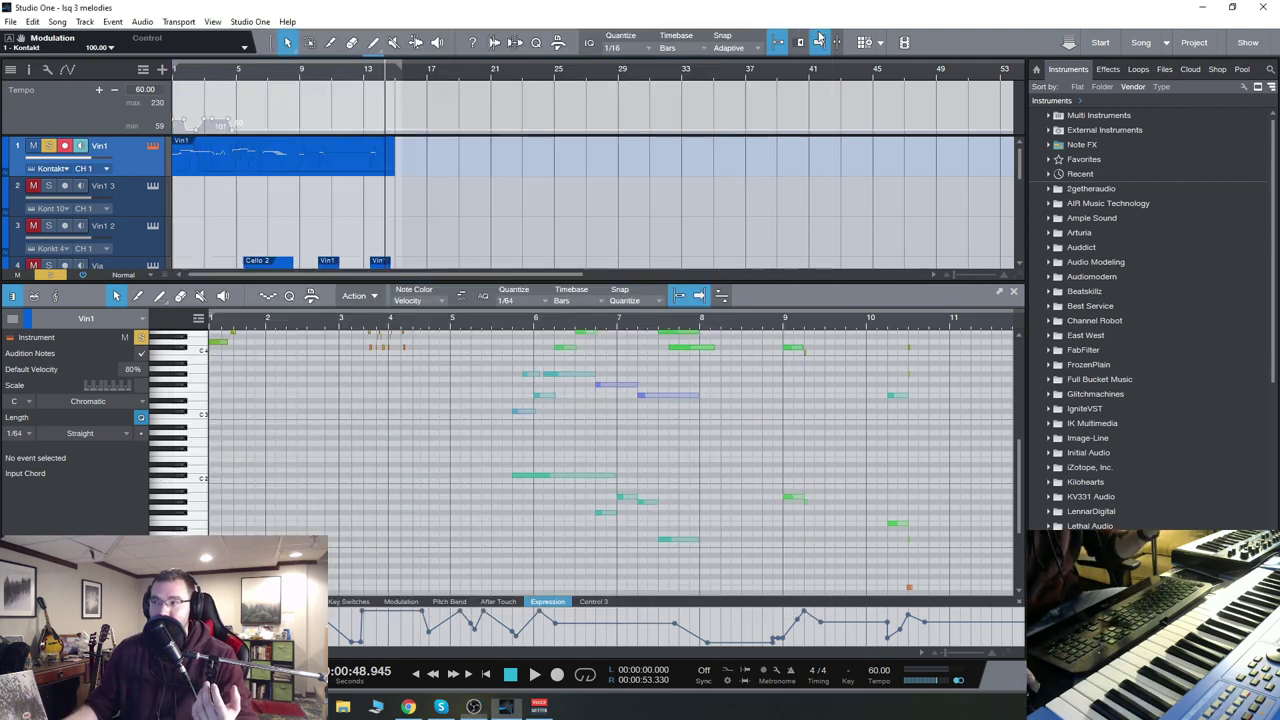
click(596, 602)
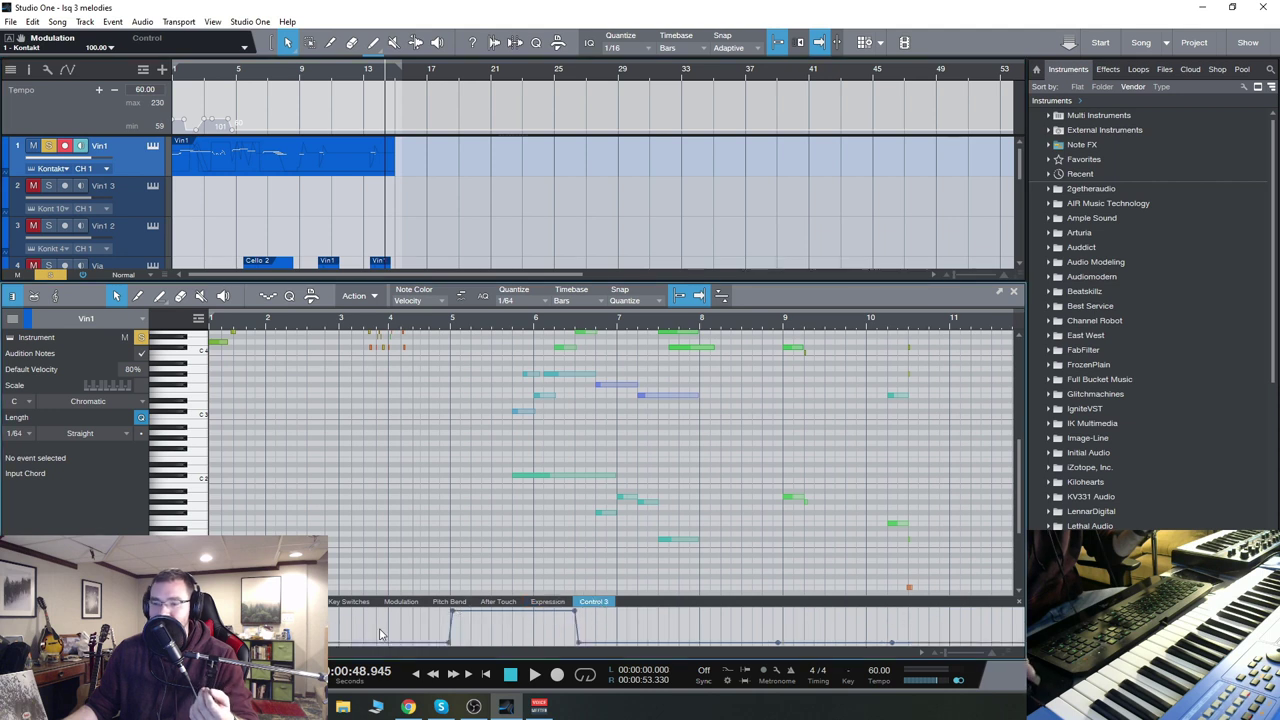
click(473, 706)
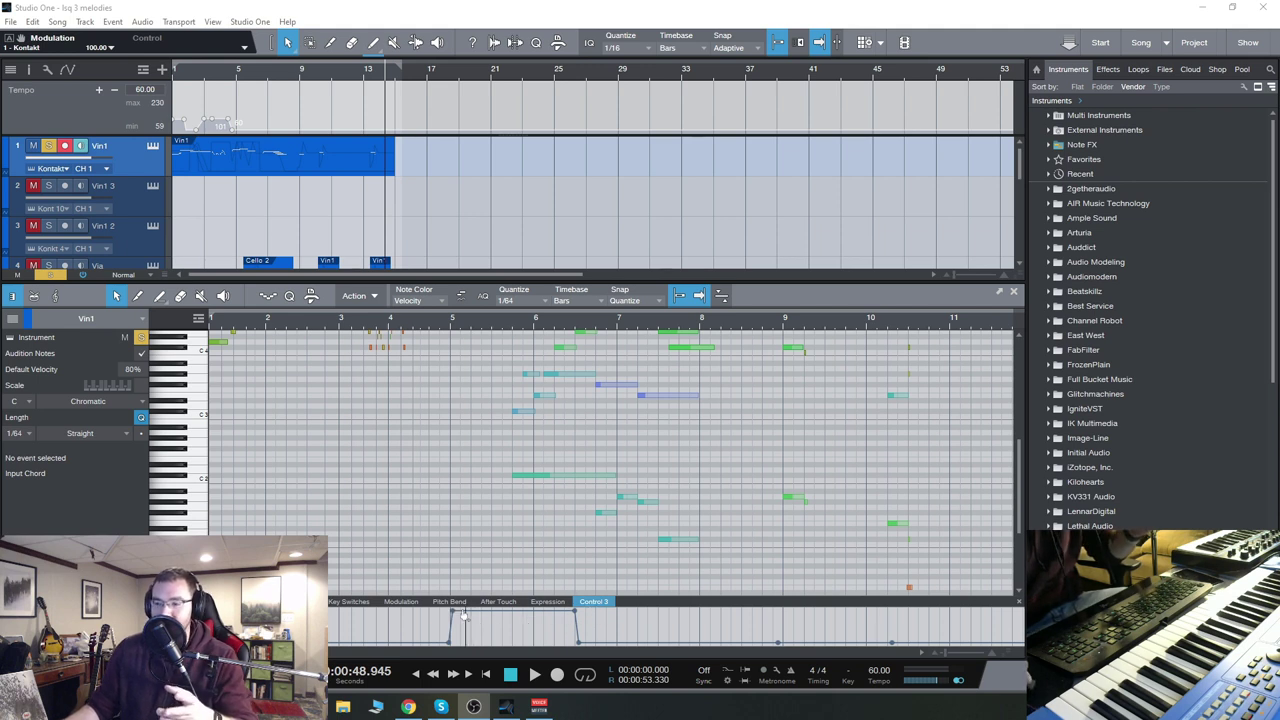
- Play from bar 5, stop at 00:17.231, and enlarge the arrangement to reveal track 4
click(452, 320)
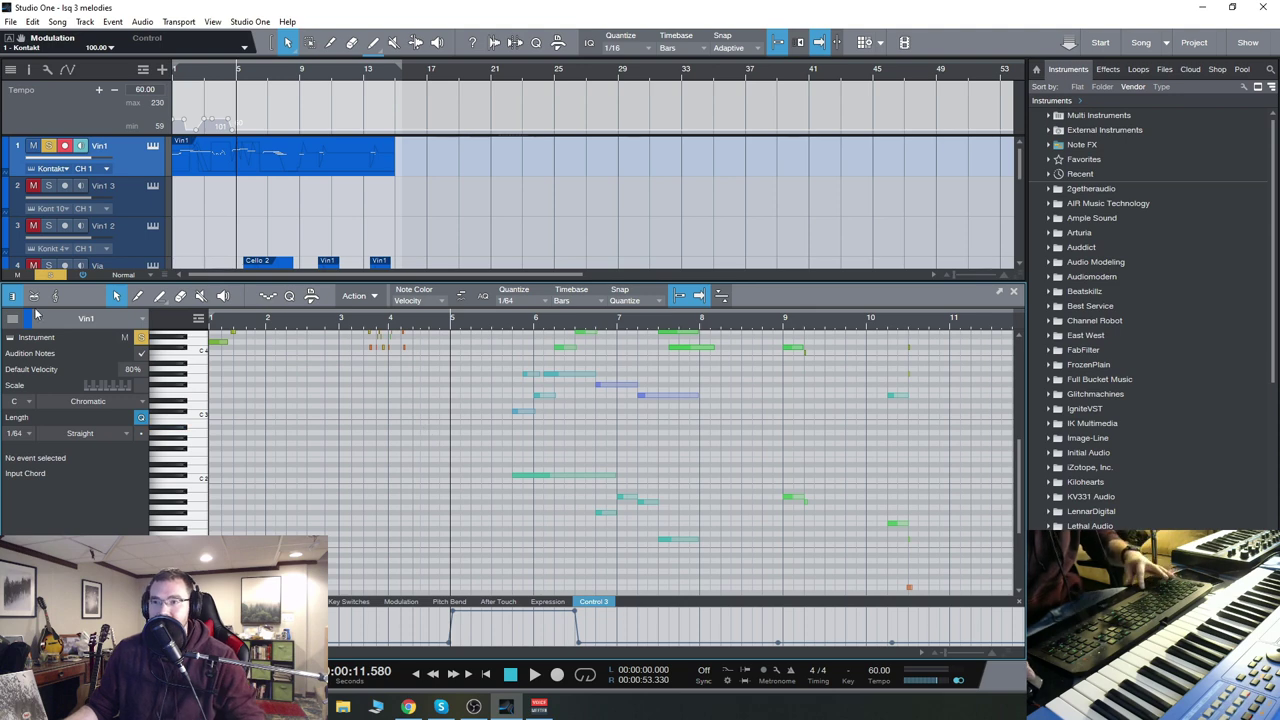
key(space)
scroll(375, 371, up, 3)
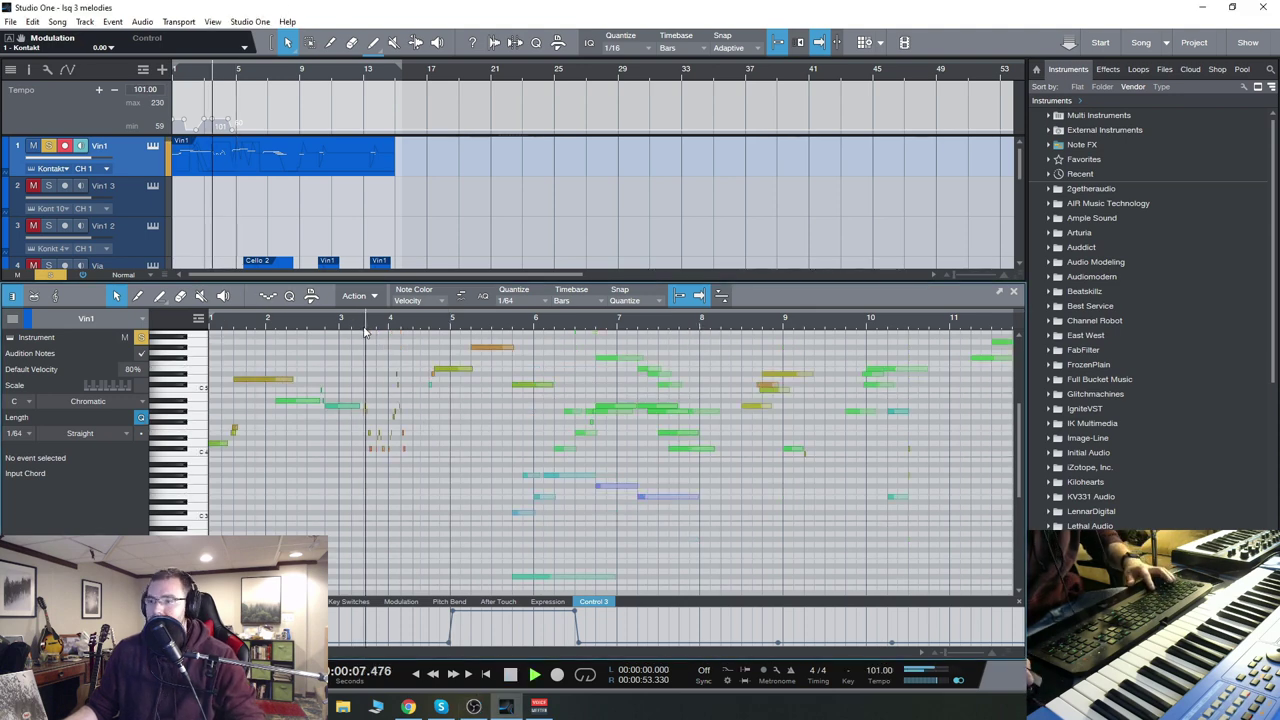
scroll(375, 371, up, 4)
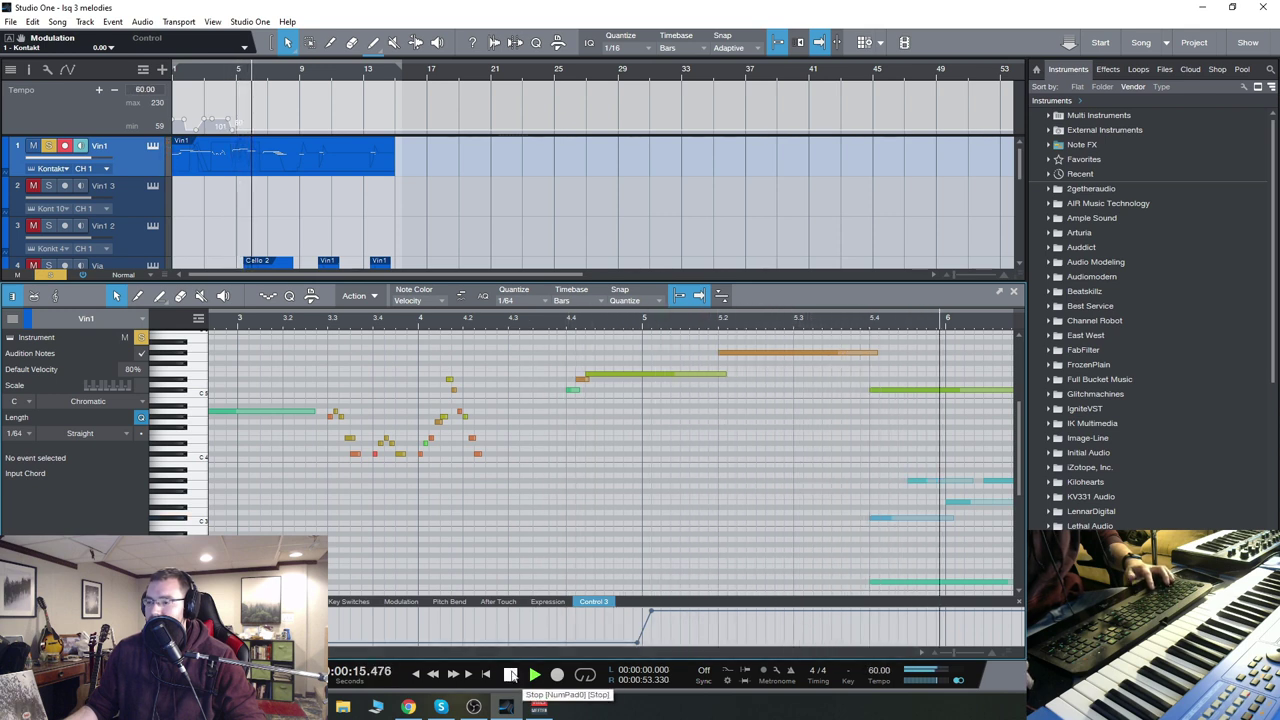
click(511, 676)
click(473, 706)
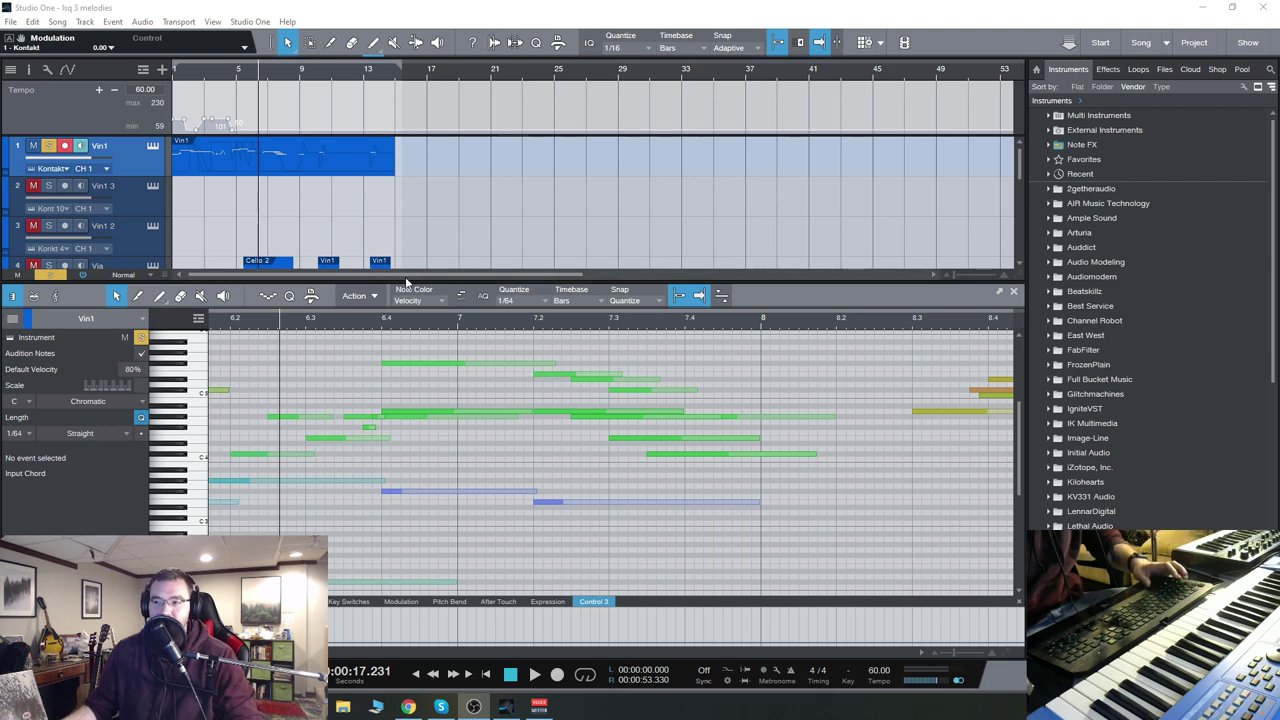
drag(406, 280, 406, 319)
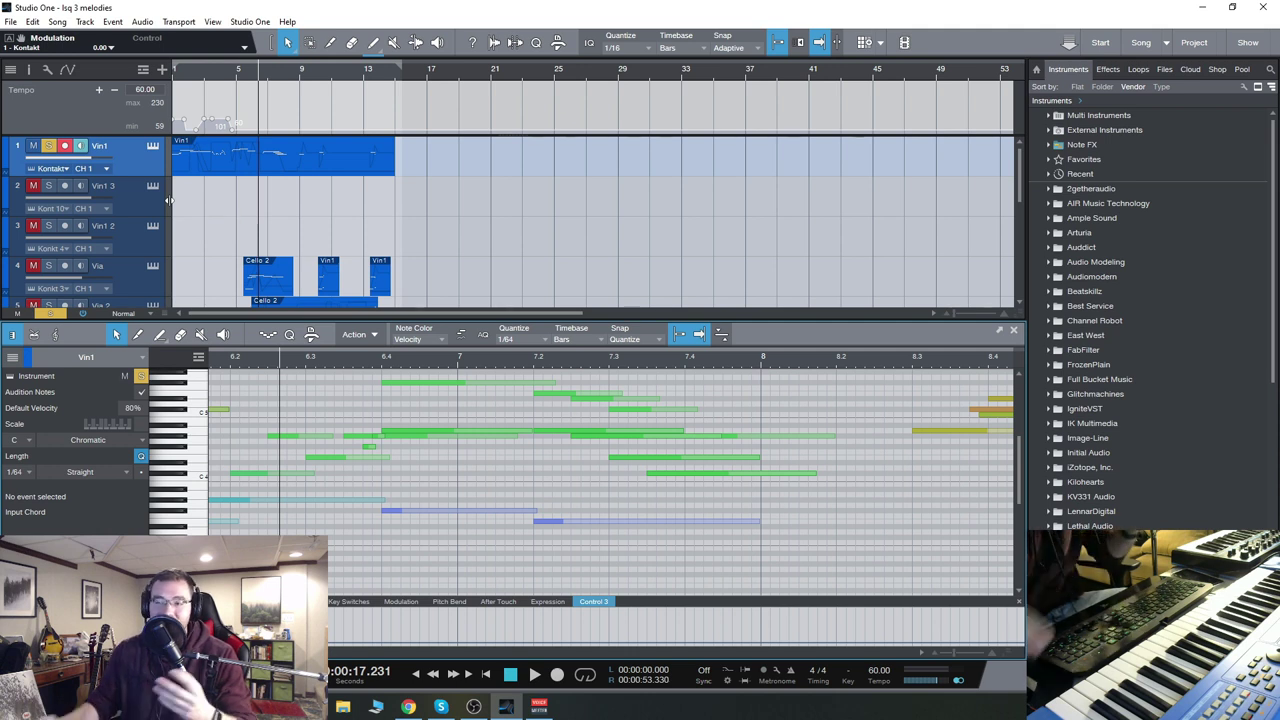
click(153, 146)
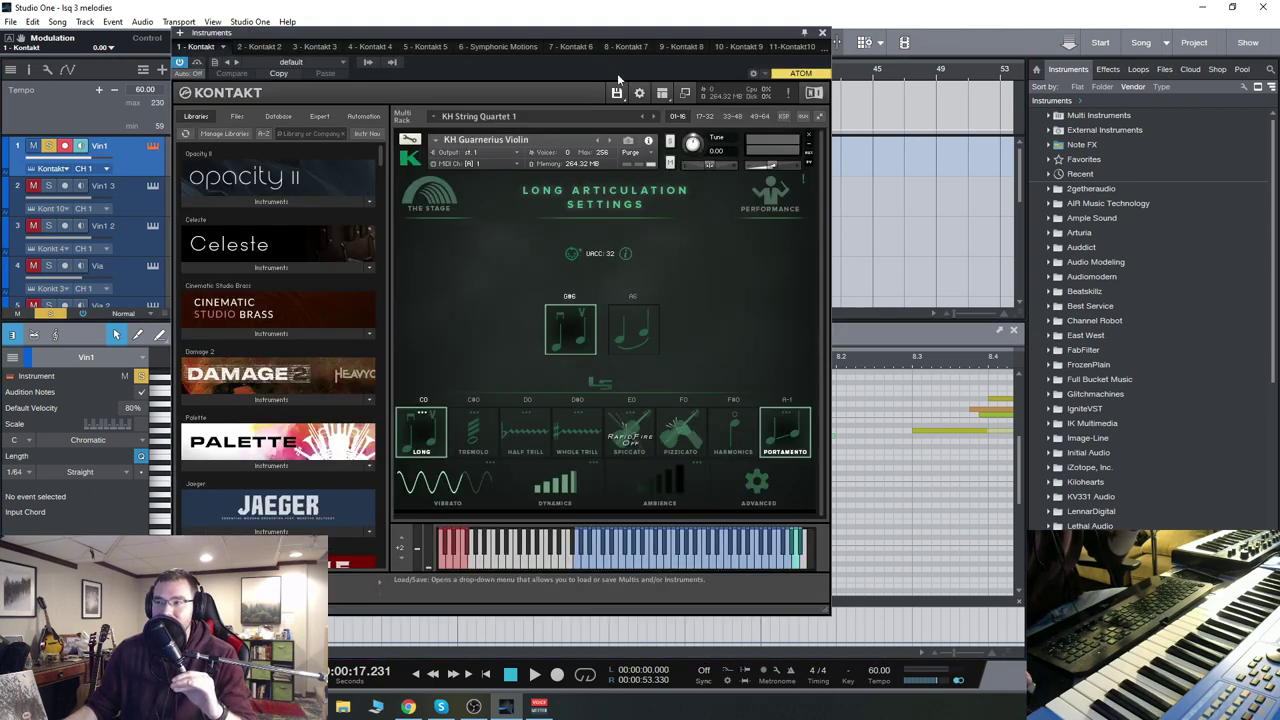